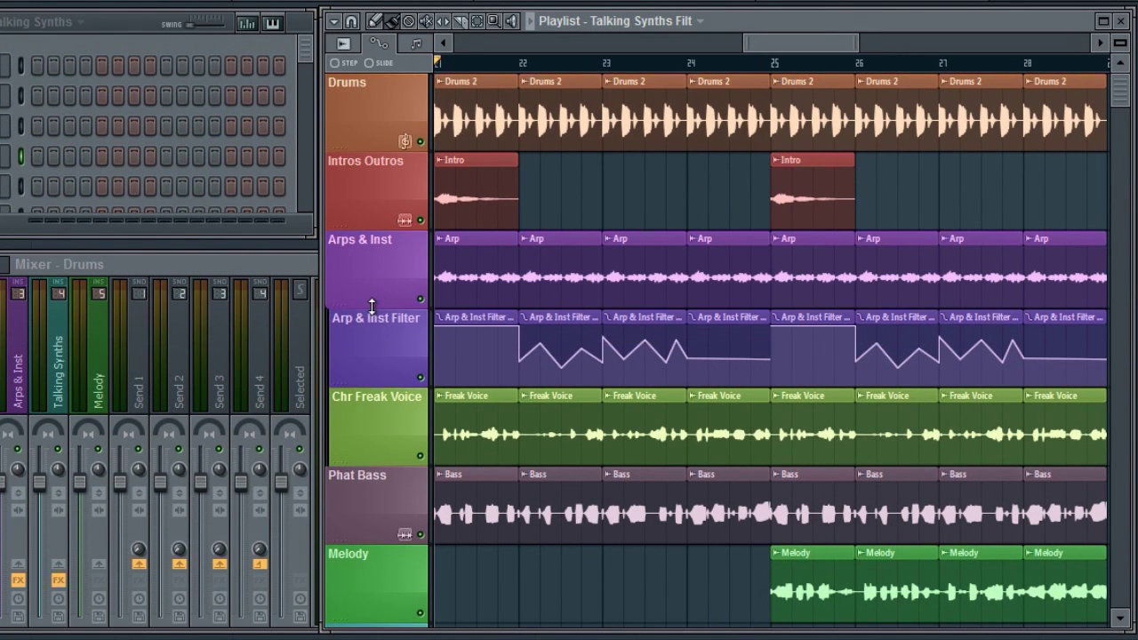
Collapse and re-expand the Arps & Inst track group, and take the Chr Freak Voice track out of it.
{"action": "double_click", "coordinate": [372, 300]}
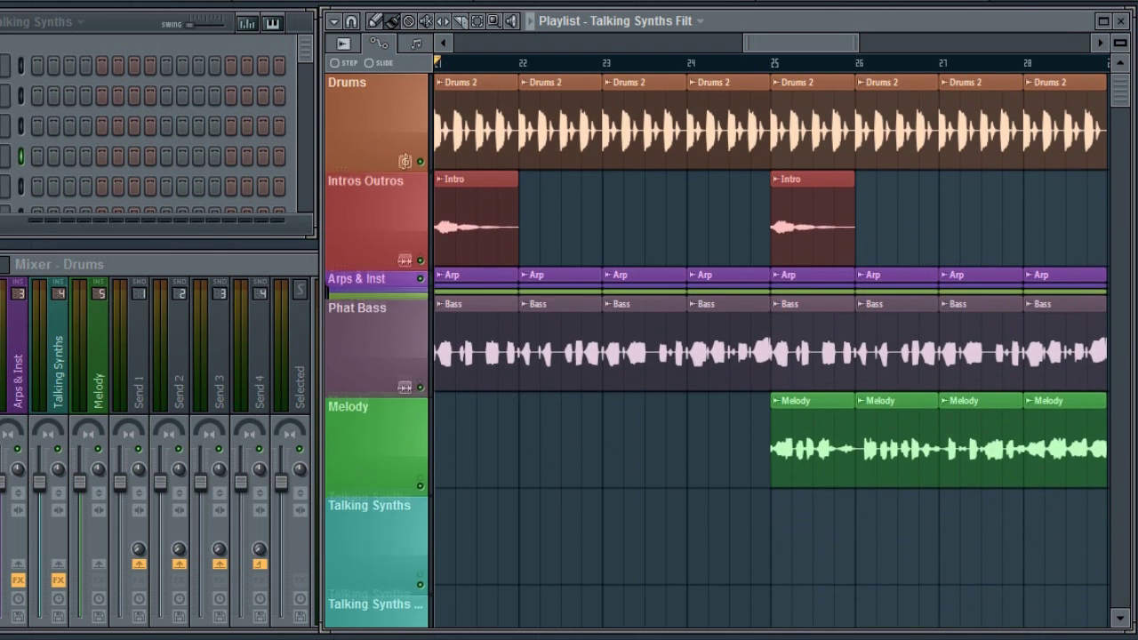
{"action": "double_click", "coordinate": [373, 274]}
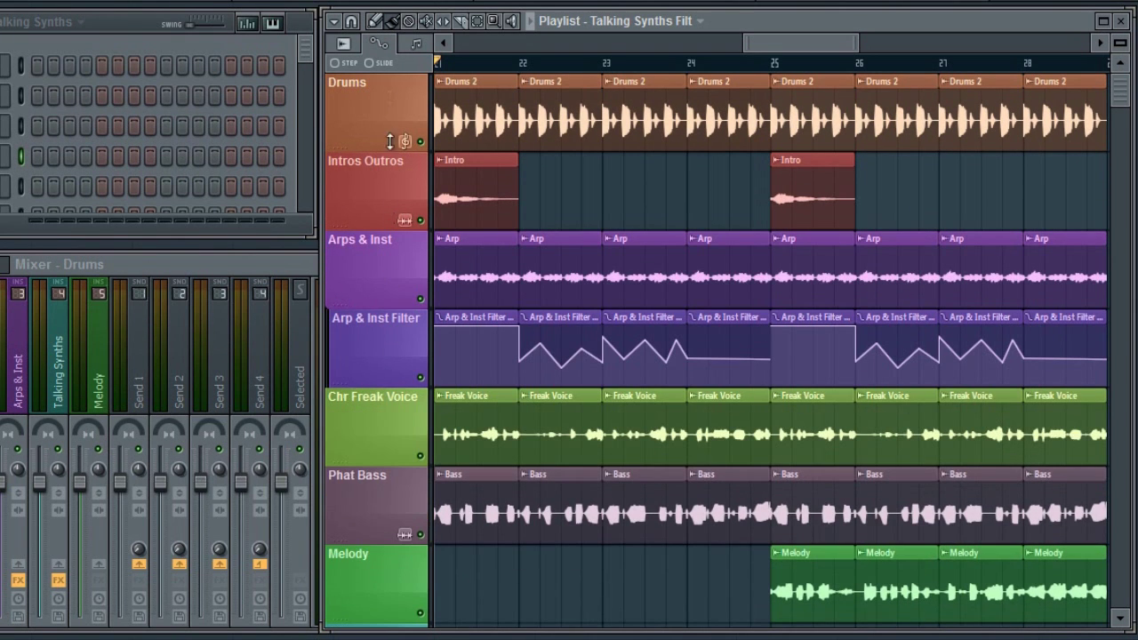
{"action": "right_click", "coordinate": [385, 423]}
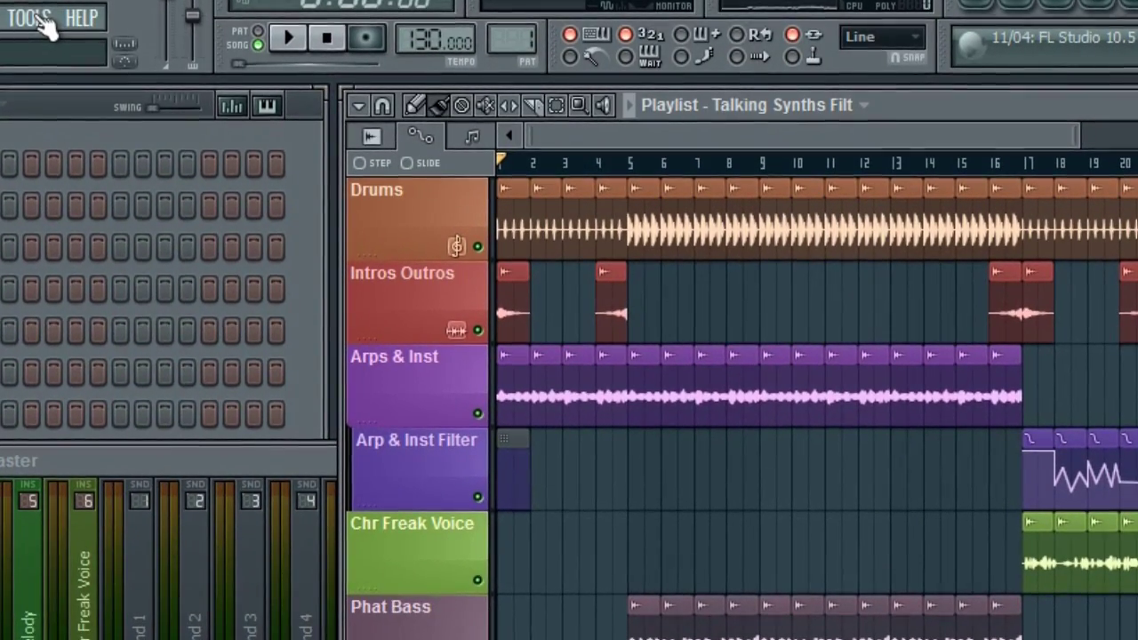
Run the Prepare for performance mode macro on the project.
{"action": "left_click", "coordinate": [40, 18]}
{"action": "mouse_move", "coordinate": [64, 104]}
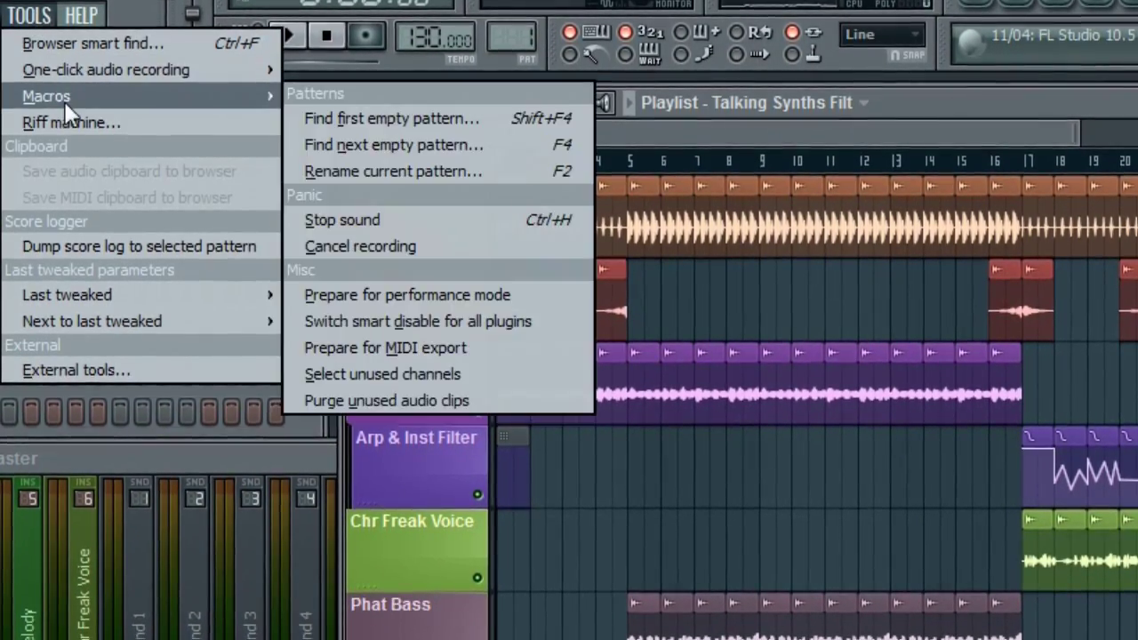
{"action": "left_click", "coordinate": [552, 291]}
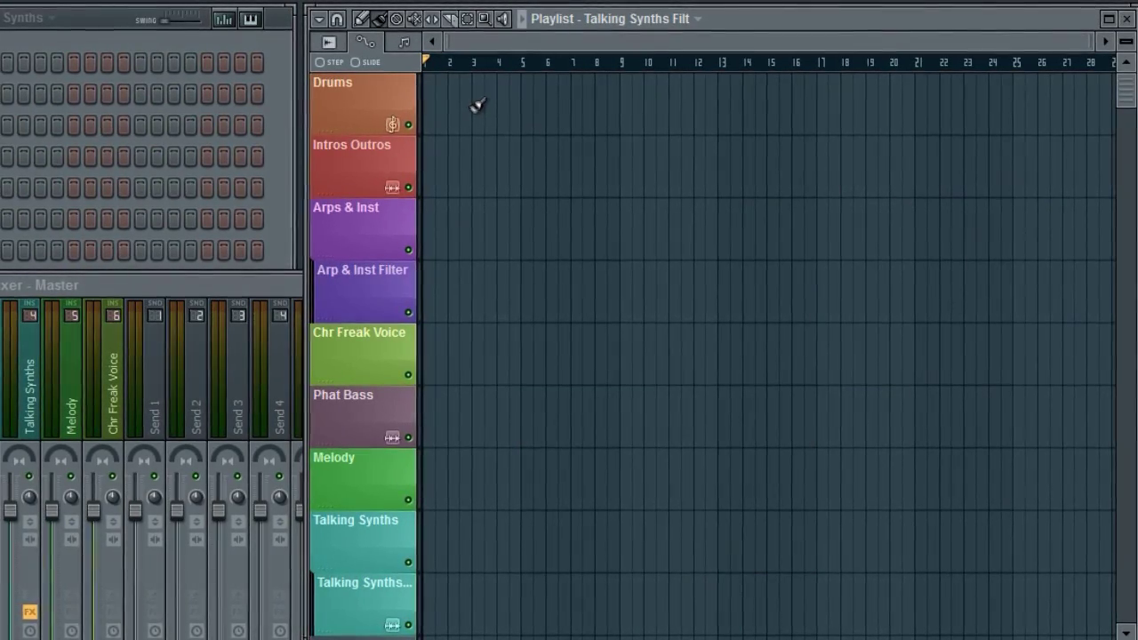
Add a time marker named Start at the beginning of the empty playlist.
{"action": "key", "text": "alt+t"}
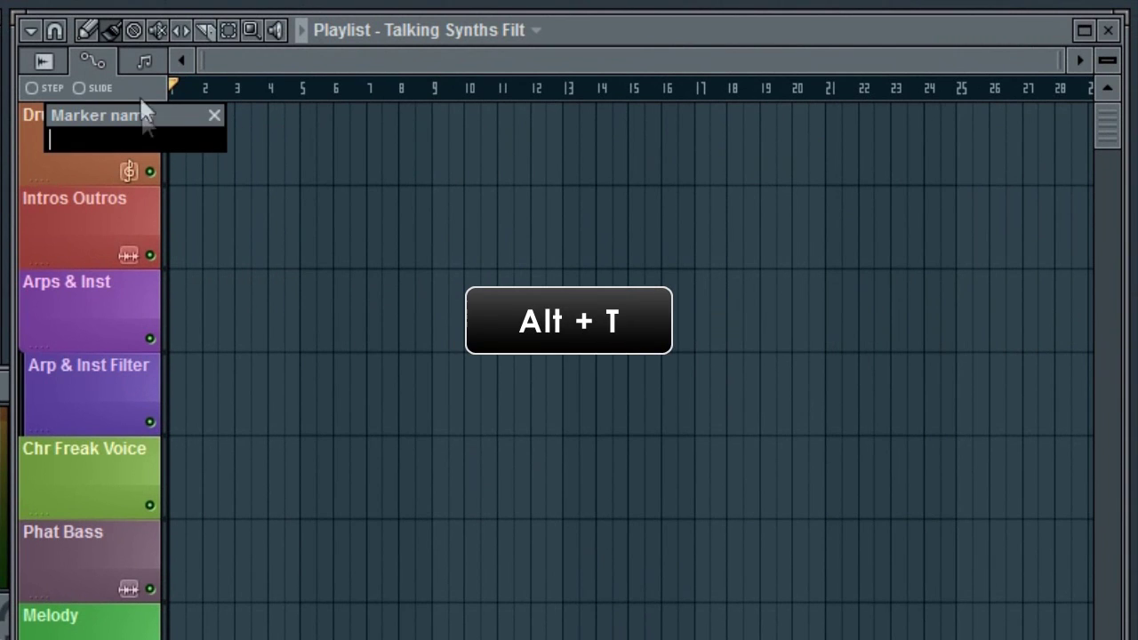
{"action": "type", "text": "Start"}
{"action": "key", "text": "Return"}
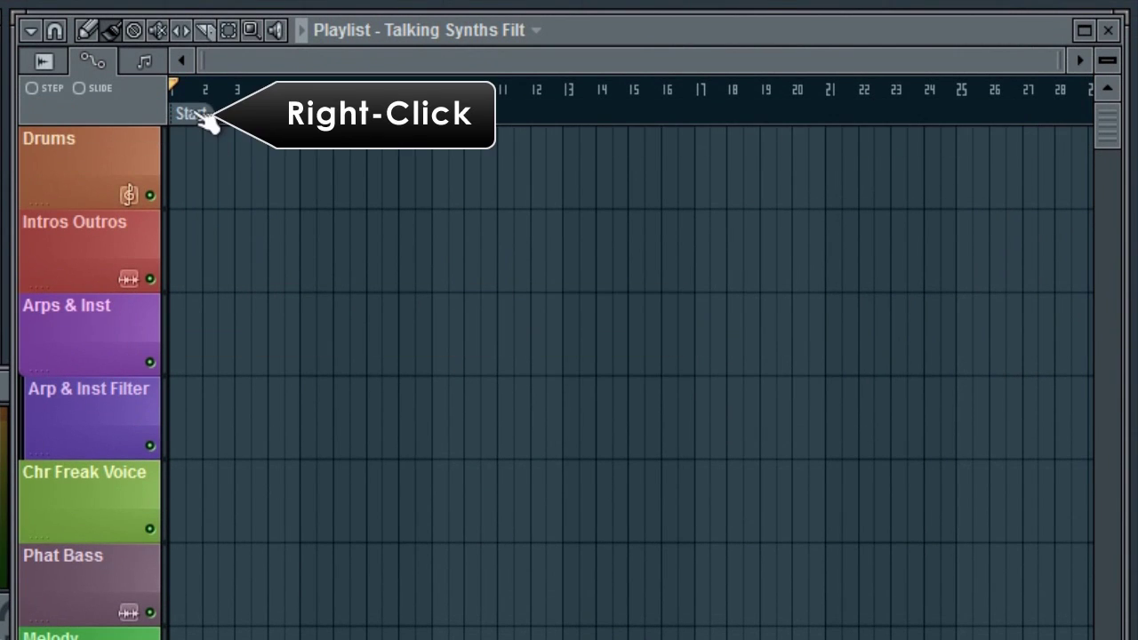
Set the Start marker's action to Song start and move it four bars later to open a performance zone.
{"action": "right_click", "coordinate": [194, 112]}
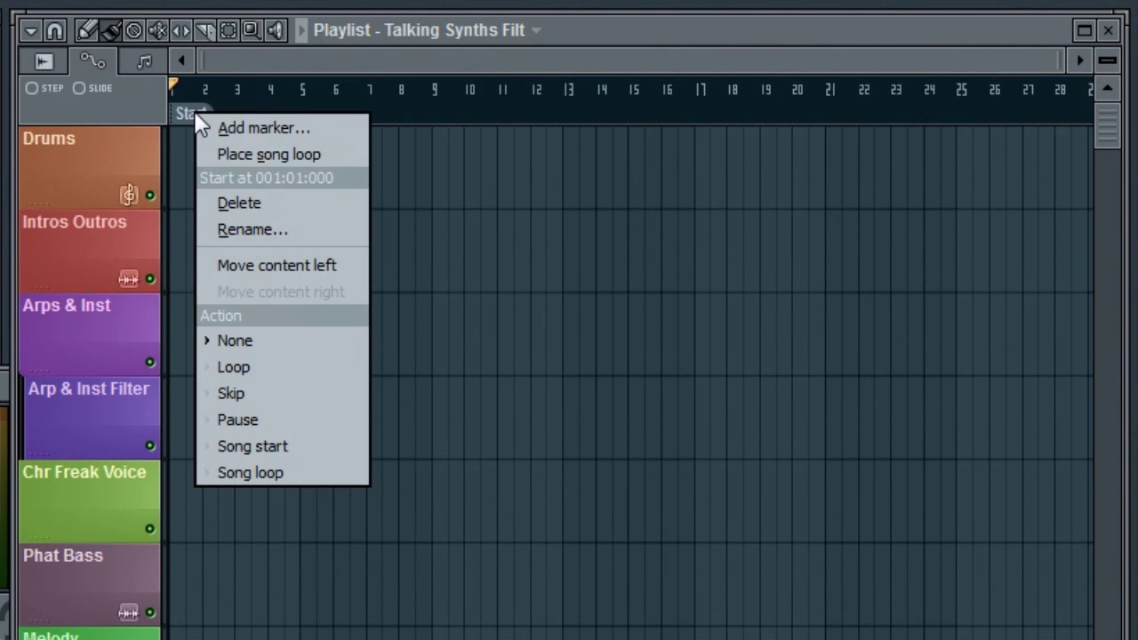
{"action": "left_click", "coordinate": [321, 443]}
{"action": "left_click_drag", "start_coordinate": [1061, 62], "coordinate": [531, 64]}
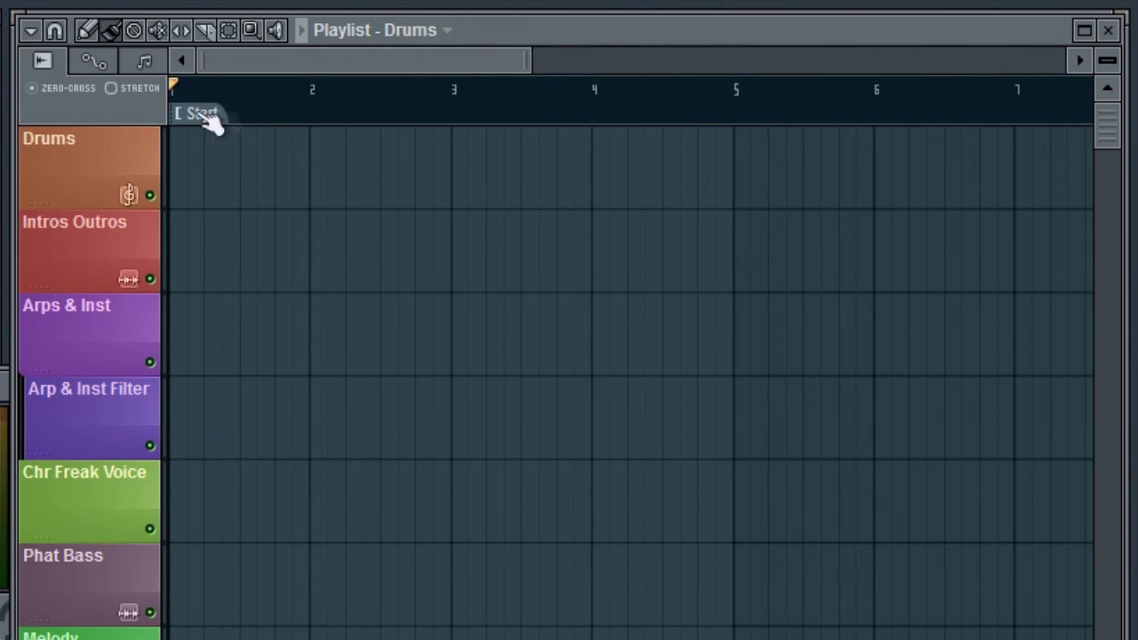
{"action": "mouse_move", "coordinate": [183, 114]}
{"action": "left_mouse_down"}
{"action": "mouse_move", "coordinate": [407, 116]}
{"action": "mouse_move", "coordinate": [733, 147]}
{"action": "left_mouse_up"}
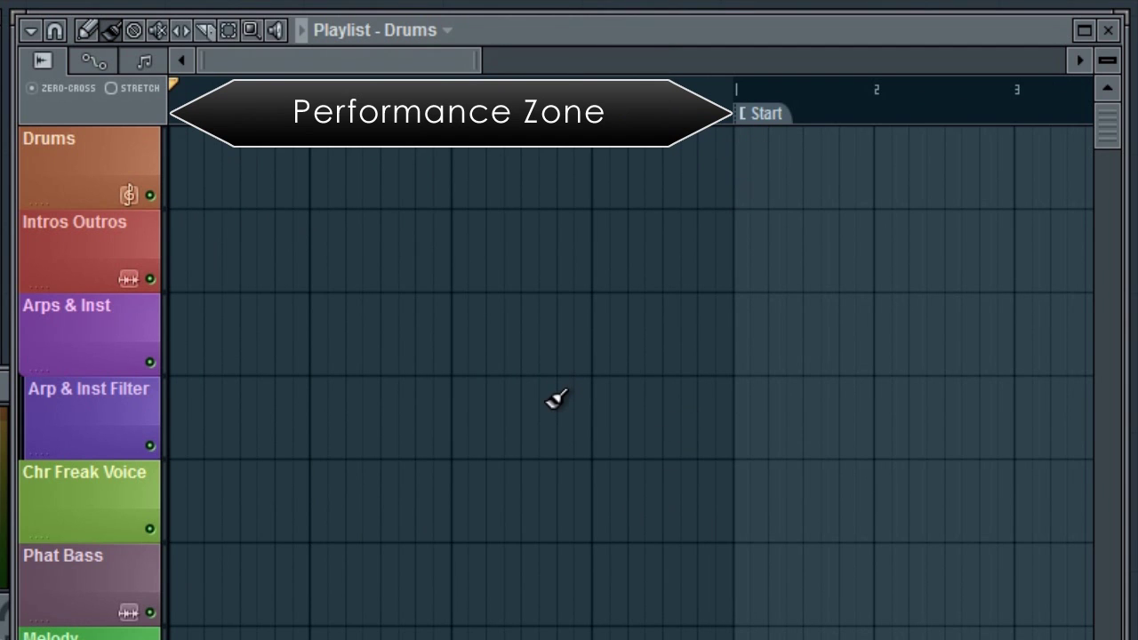
Place a Drums clip followed by a Drums 2 clip in the first two bars of the Drums track.
{"action": "left_click", "coordinate": [41, 61]}
{"action": "left_click", "coordinate": [54, 193]}
{"action": "left_click", "coordinate": [191, 158]}
{"action": "left_click_drag", "start_coordinate": [190, 158], "coordinate": [173, 158]}
{"action": "left_click", "coordinate": [41, 60]}
{"action": "left_click", "coordinate": [65, 195]}
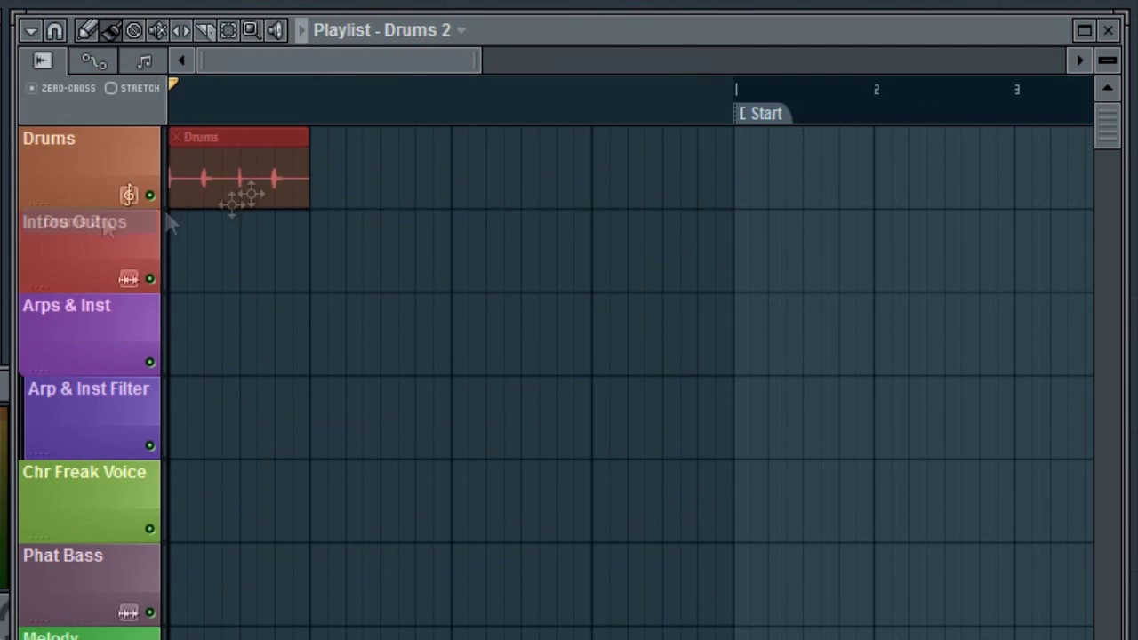
{"action": "left_click", "coordinate": [320, 162]}
Fill the four performance-zone bars of the Arps & Inst track with four consecutive Melody clips.
{"action": "left_click", "coordinate": [47, 64]}
{"action": "left_click", "coordinate": [83, 299]}
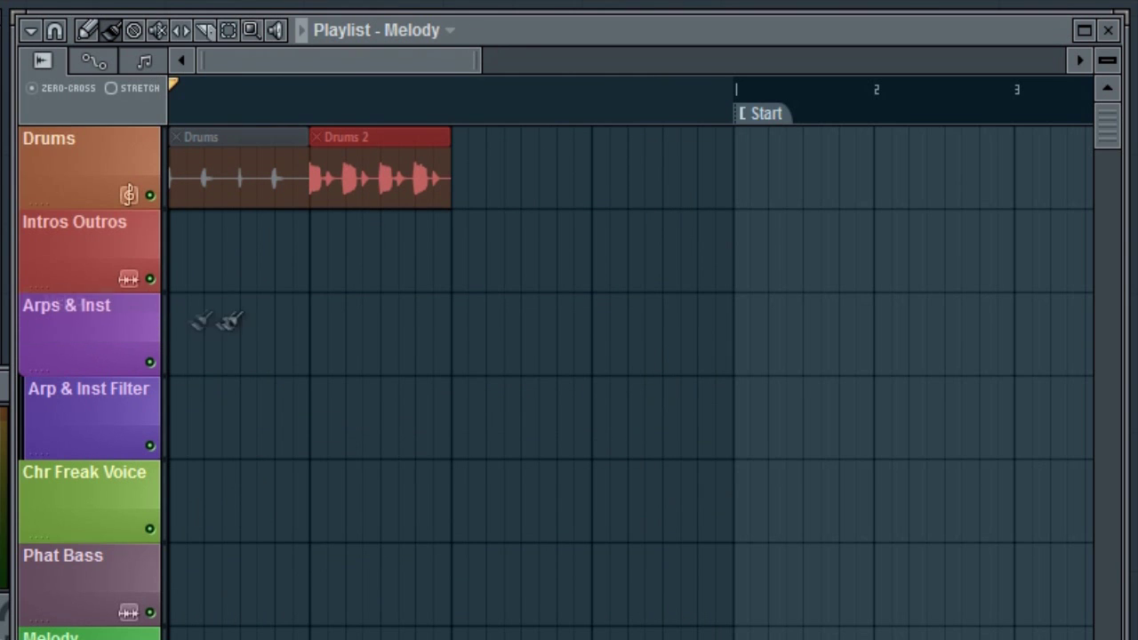
{"action": "left_click", "coordinate": [190, 329]}
{"action": "left_click_drag", "start_coordinate": [316, 480], "coordinate": [313, 284]}
{"action": "left_click_drag", "start_coordinate": [455, 444], "coordinate": [454, 284]}
{"action": "left_click_drag", "start_coordinate": [592, 470], "coordinate": [592, 285]}
Turn on performance mode for the playlist.
{"action": "left_click_drag", "start_coordinate": [1111, 67], "coordinate": [1111, 98]}
{"action": "left_click", "coordinate": [31, 33]}
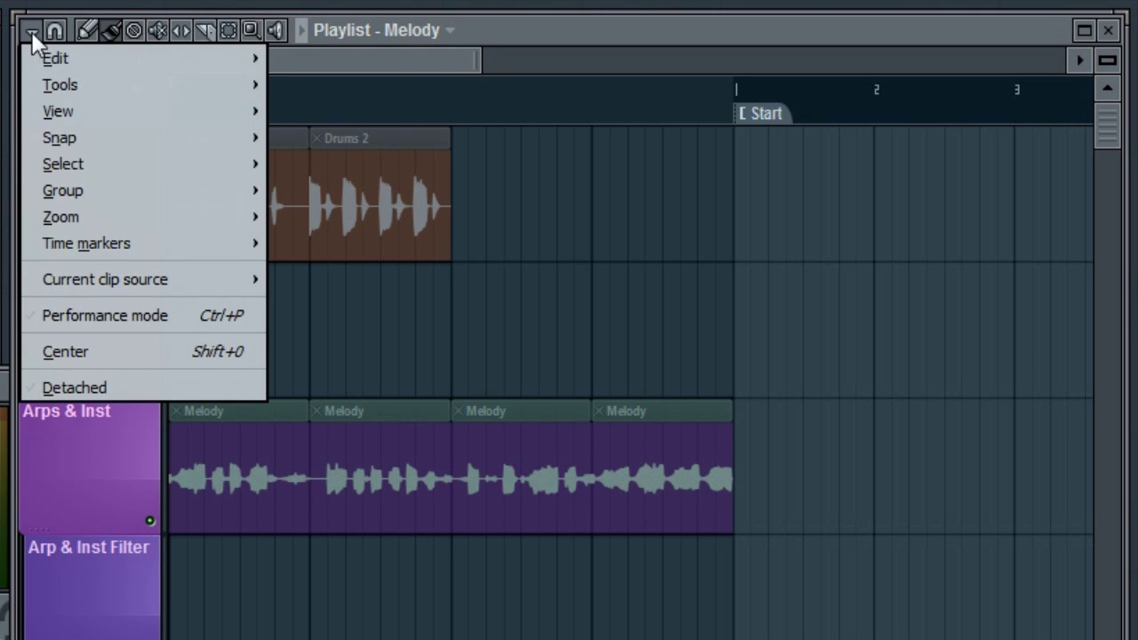
{"action": "left_click", "coordinate": [83, 315]}
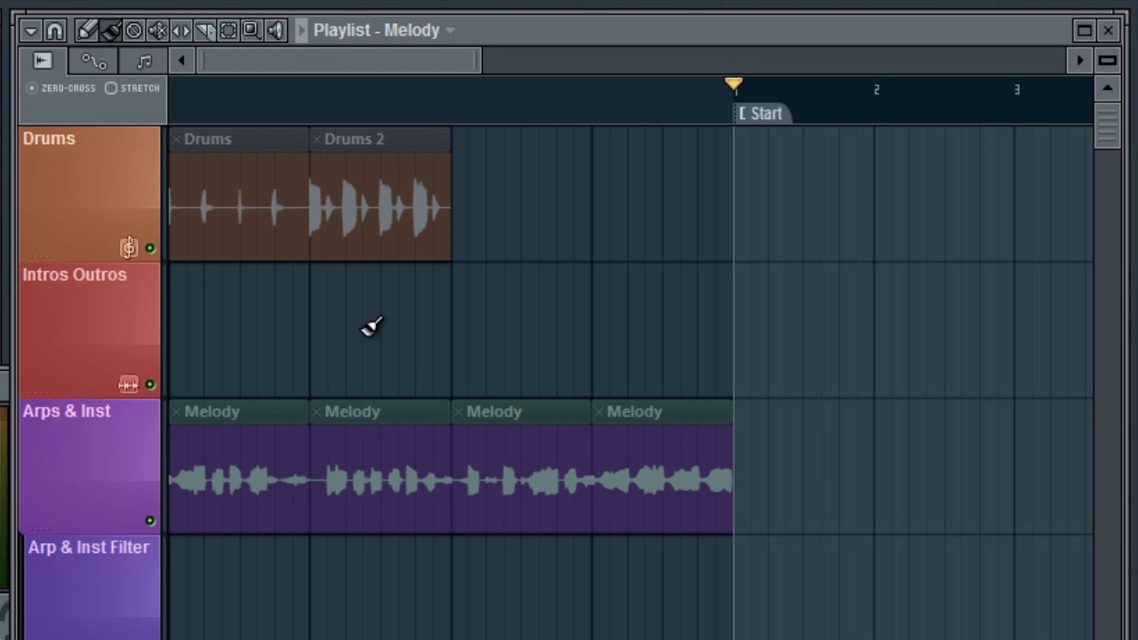
Trigger the Drums 2 clip, alternate between the first and second Melody clips, and stop playback.
{"action": "left_click", "coordinate": [360, 221]}
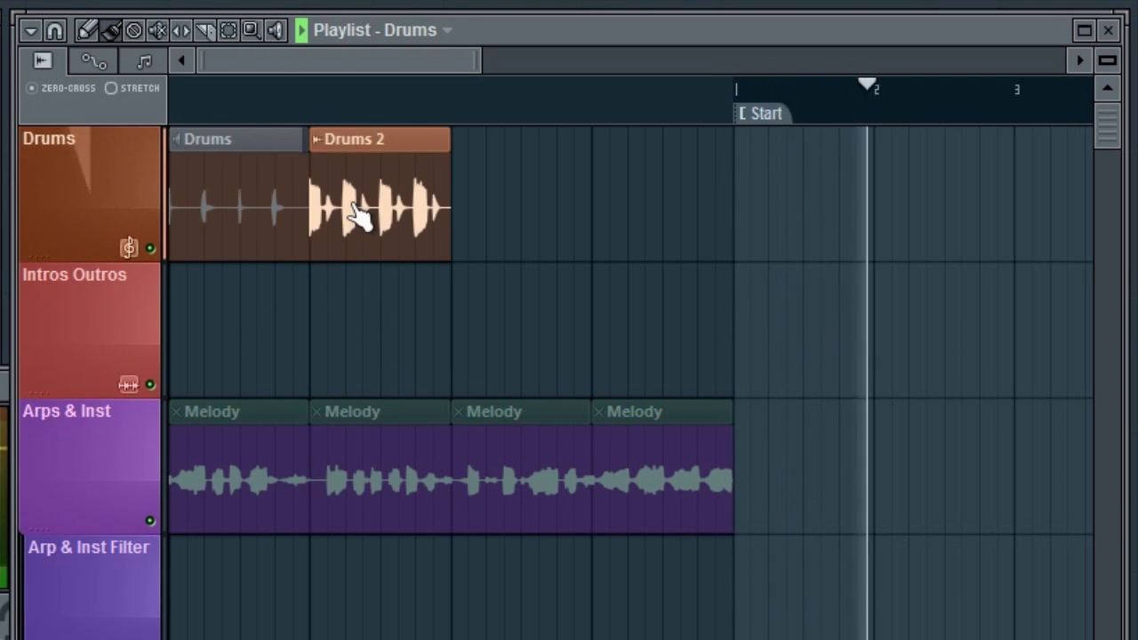
{"action": "left_click", "coordinate": [224, 480]}
{"action": "left_click", "coordinate": [371, 484]}
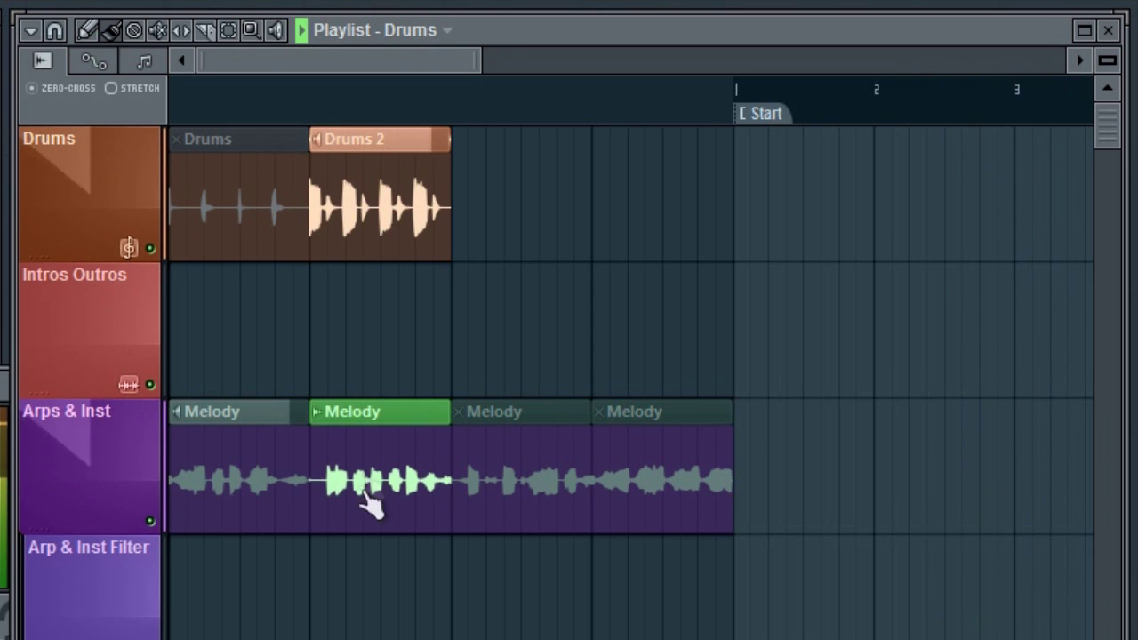
{"action": "left_click", "coordinate": [210, 489]}
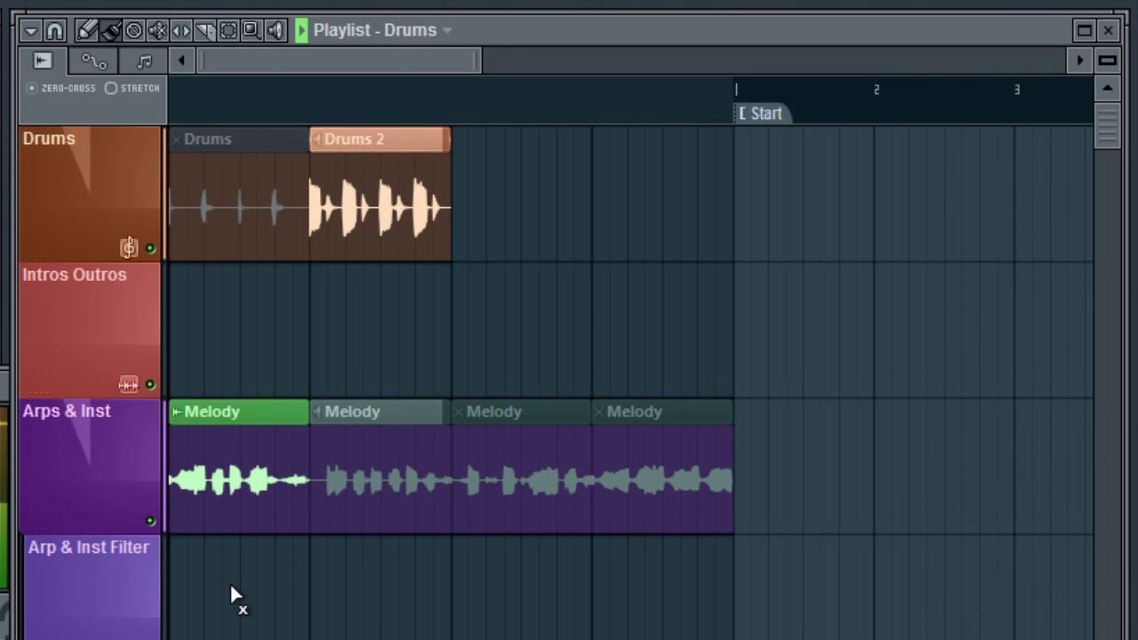
{"action": "key", "text": "space"}
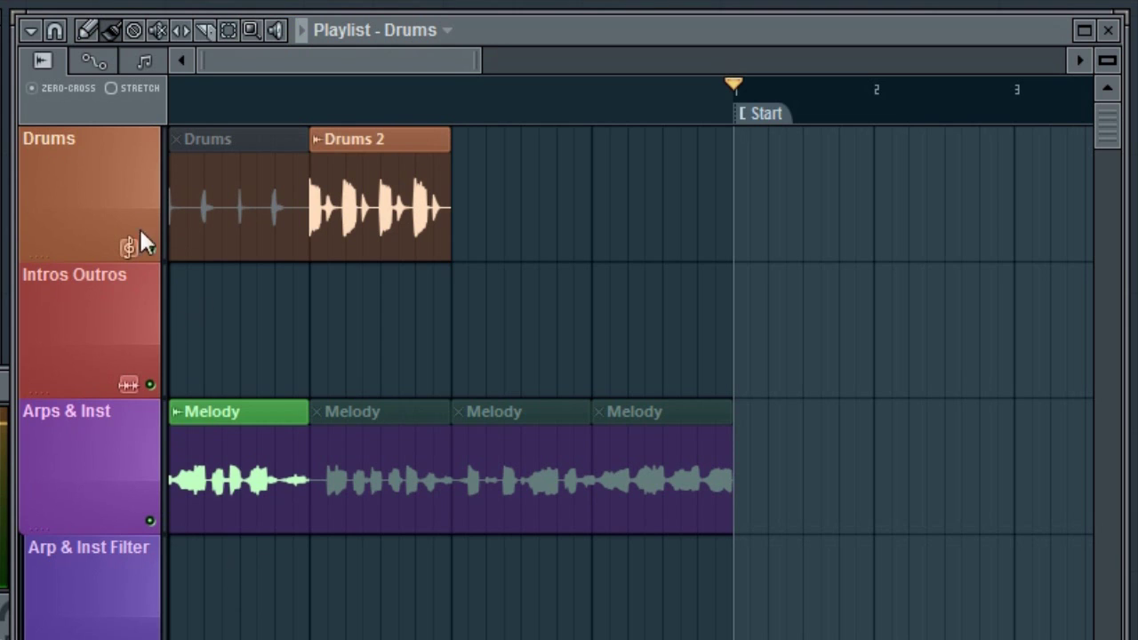
Examine the Drums track's performance settings for press, motion, trigger sync and position sync.
{"action": "right_click", "coordinate": [153, 251]}
{"action": "mouse_move", "coordinate": [112, 255]}
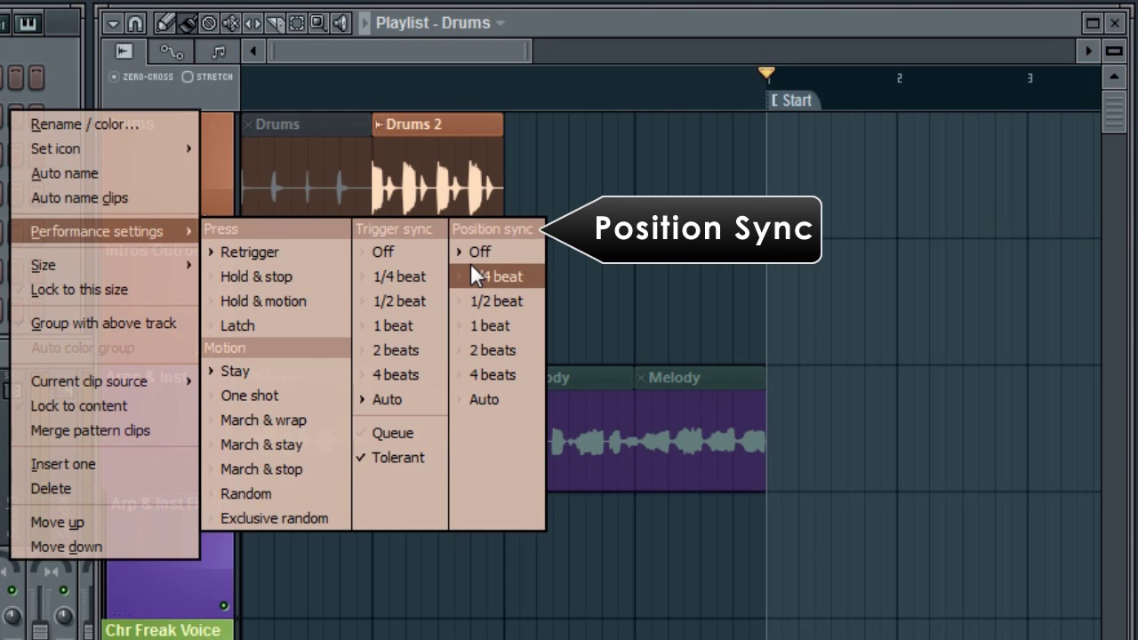
{"action": "left_click", "coordinate": [418, 138]}
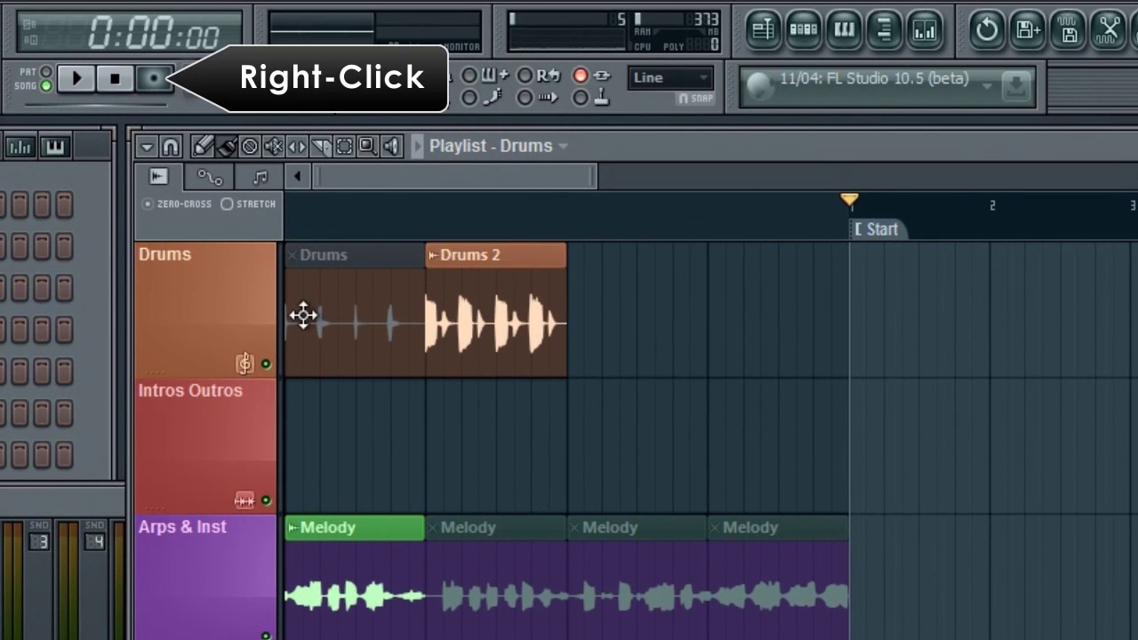
Check that the recording filter includes Clips, and start recording the performance into the playlist.
{"action": "right_click", "coordinate": [153, 78]}
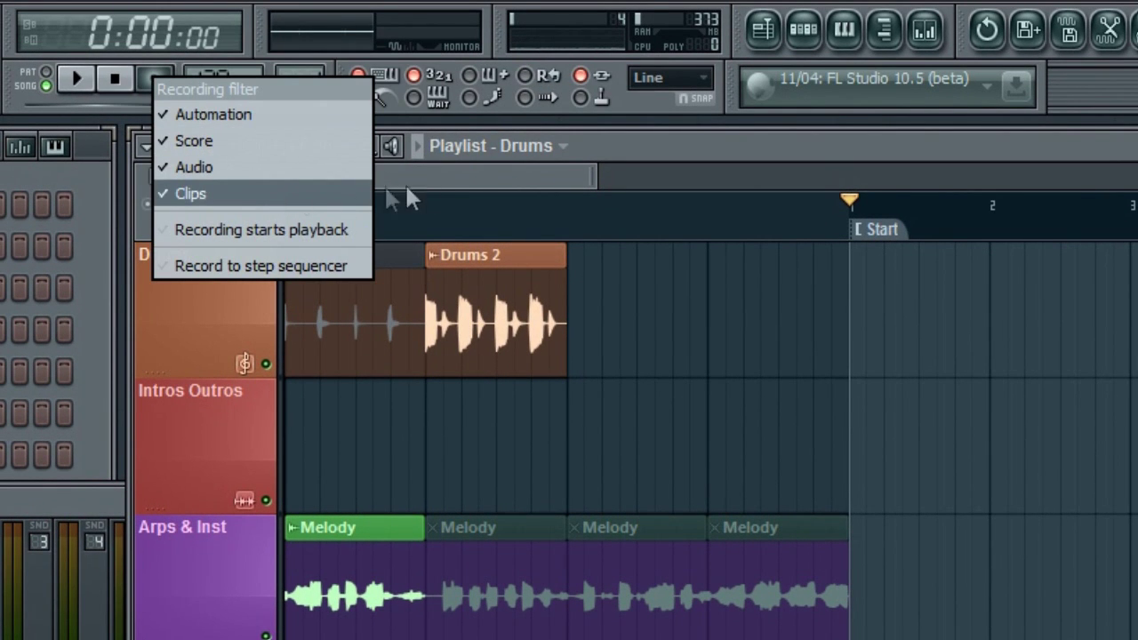
{"action": "left_click", "coordinate": [157, 82]}
{"action": "left_click", "coordinate": [76, 81]}
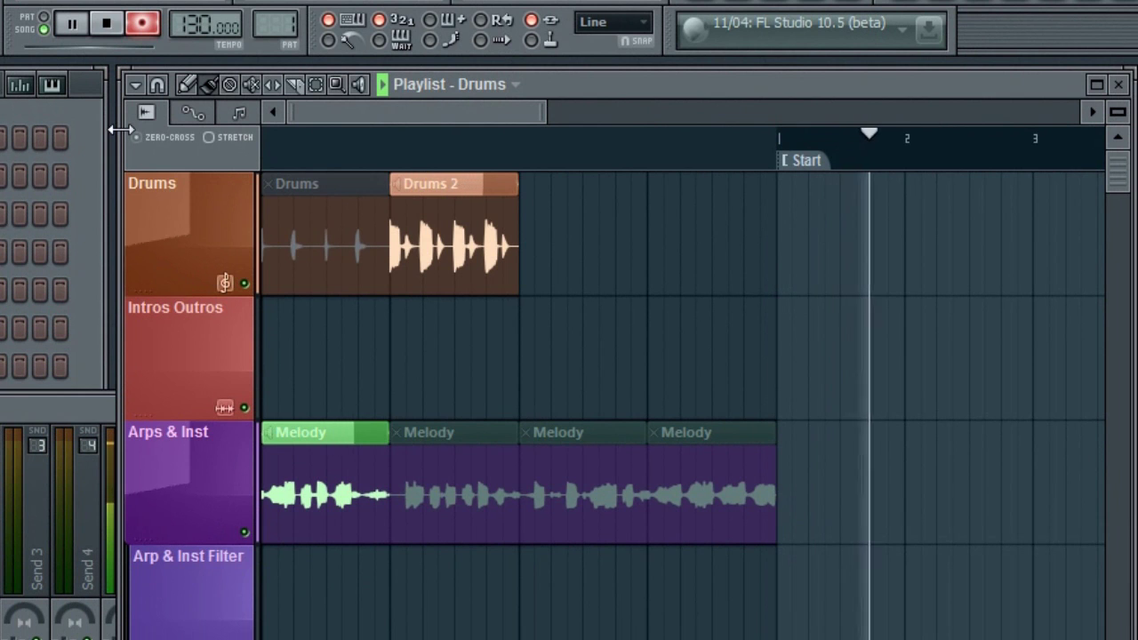
{"action": "left_click_drag", "start_coordinate": [544, 113], "coordinate": [907, 127]}
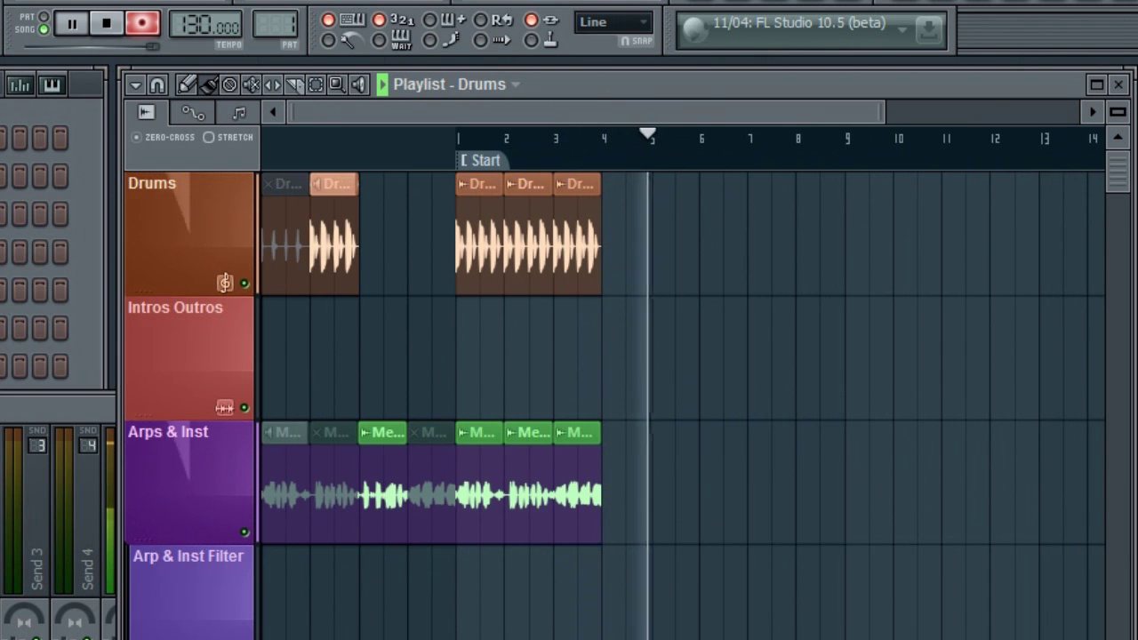
Set the Arps & Inst track's trigger sync to 1 beat.
{"action": "right_click", "coordinate": [211, 491]}
{"action": "mouse_move", "coordinate": [195, 537]}
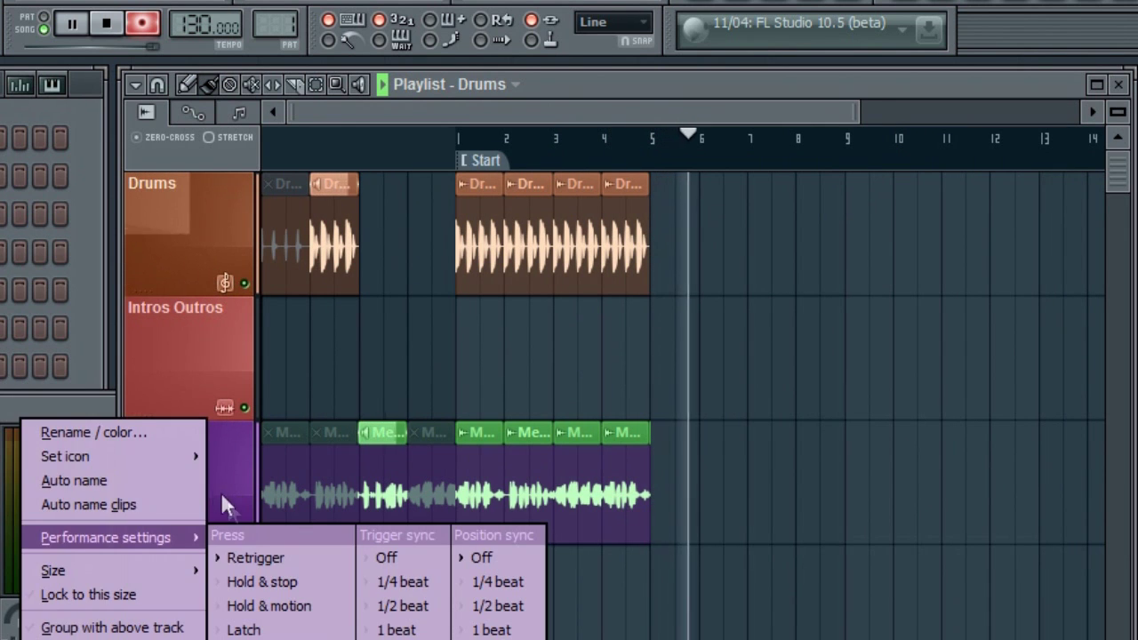
{"action": "left_click", "coordinate": [402, 628]}
Retrigger the second Melody clip repeatedly to record short slices, and stop playback.
{"action": "left_click", "coordinate": [333, 489]}
{"action": "left_click", "coordinate": [333, 488]}
{"action": "left_click", "coordinate": [333, 489]}
{"action": "left_click", "coordinate": [333, 489]}
{"action": "left_click", "coordinate": [334, 489]}
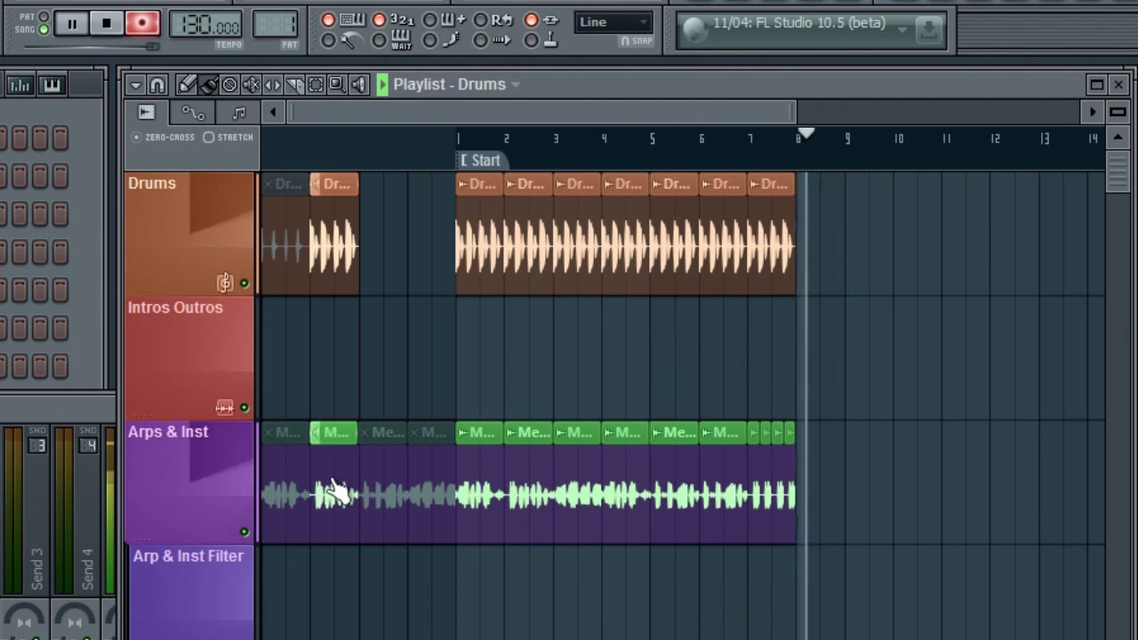
{"action": "key", "text": "space"}
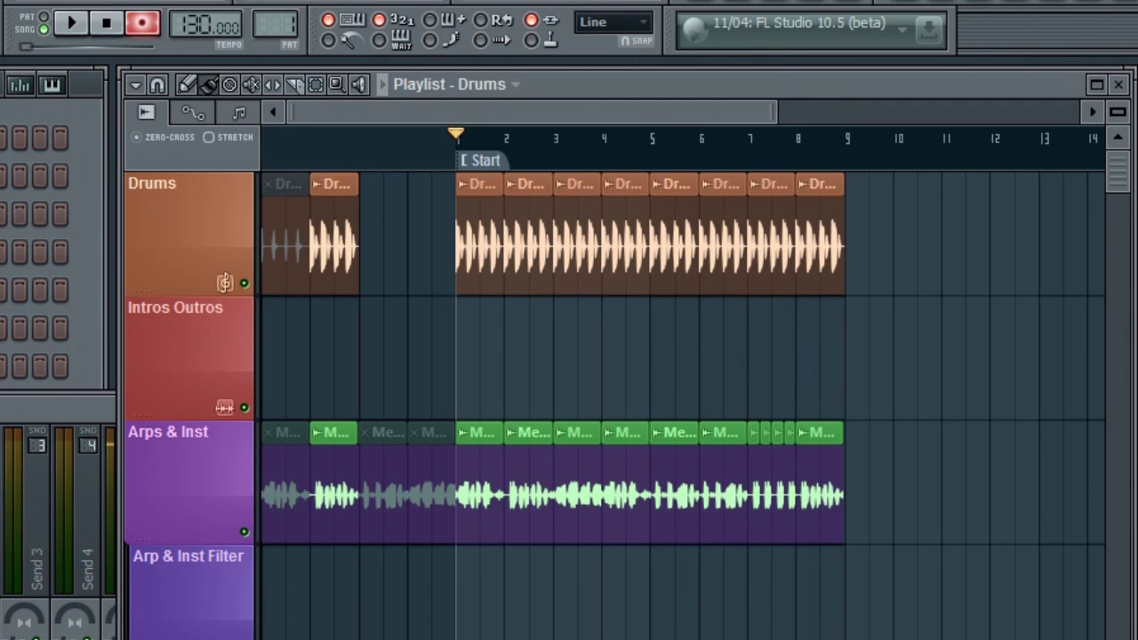
Turn off performance mode and recording, and play back the recorded clips, jumping ahead to about bar 6.
{"action": "left_click", "coordinate": [137, 85]}
{"action": "left_click", "coordinate": [196, 351]}
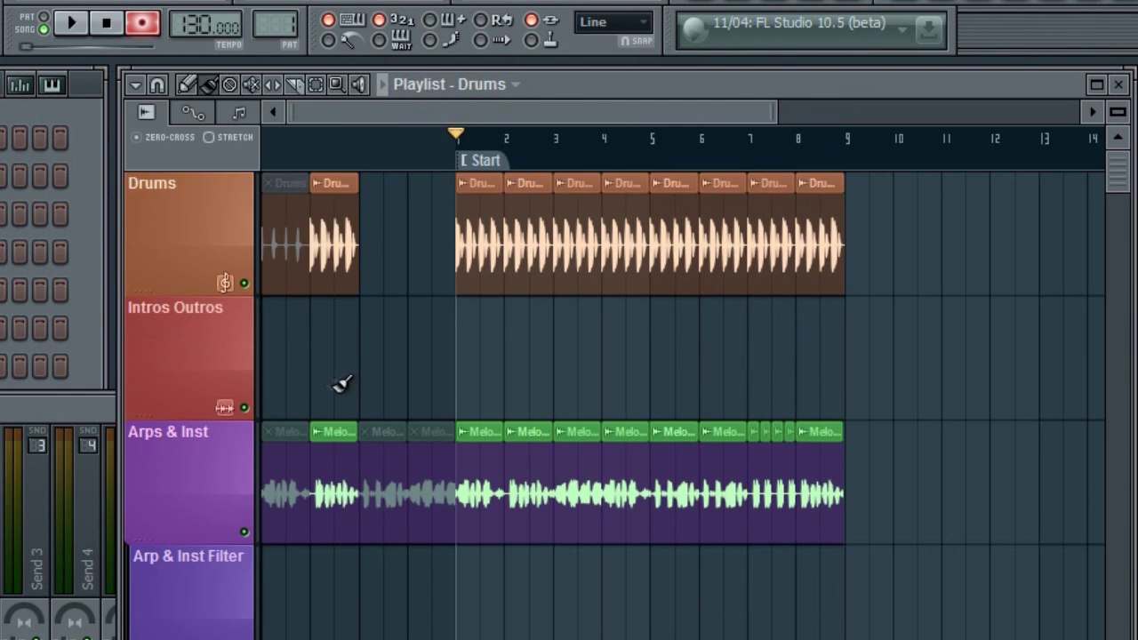
{"action": "left_click", "coordinate": [141, 22]}
{"action": "key", "text": "space"}
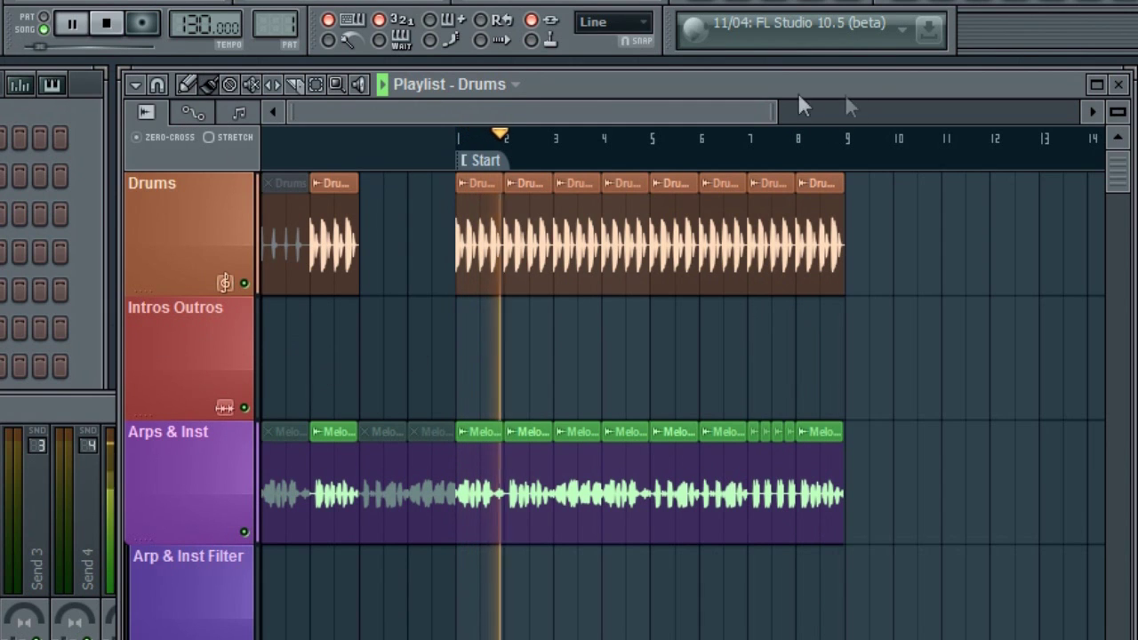
{"action": "left_click", "coordinate": [725, 151]}
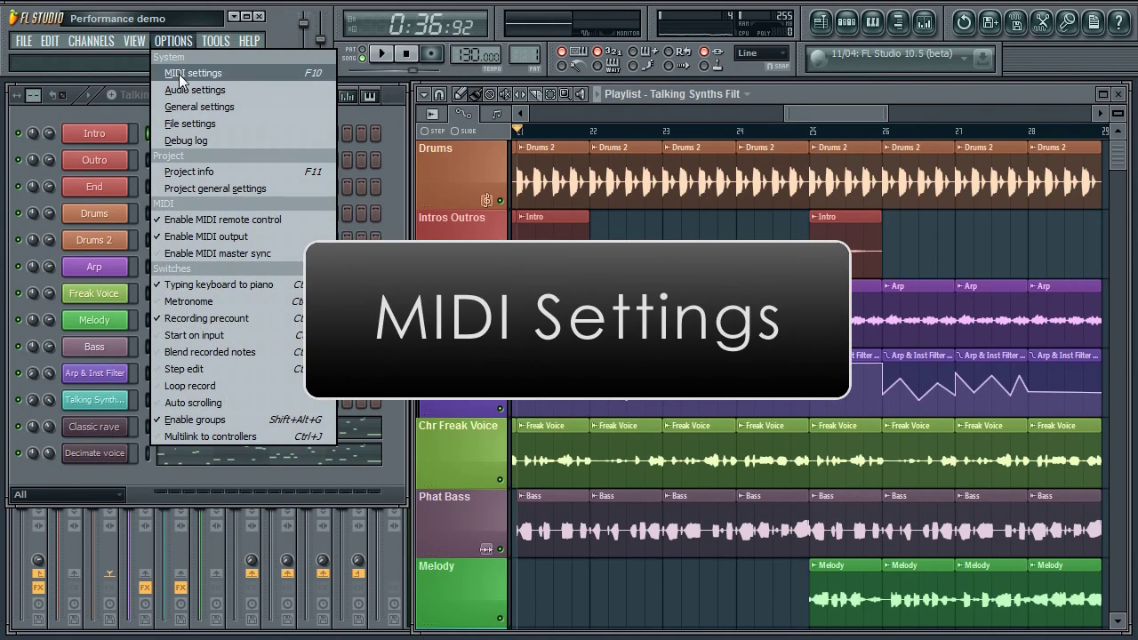
Open the MIDI settings and look through the controller types available for the 2- Oxygen 49 MIDI In input.
{"action": "left_click", "coordinate": [182, 76]}
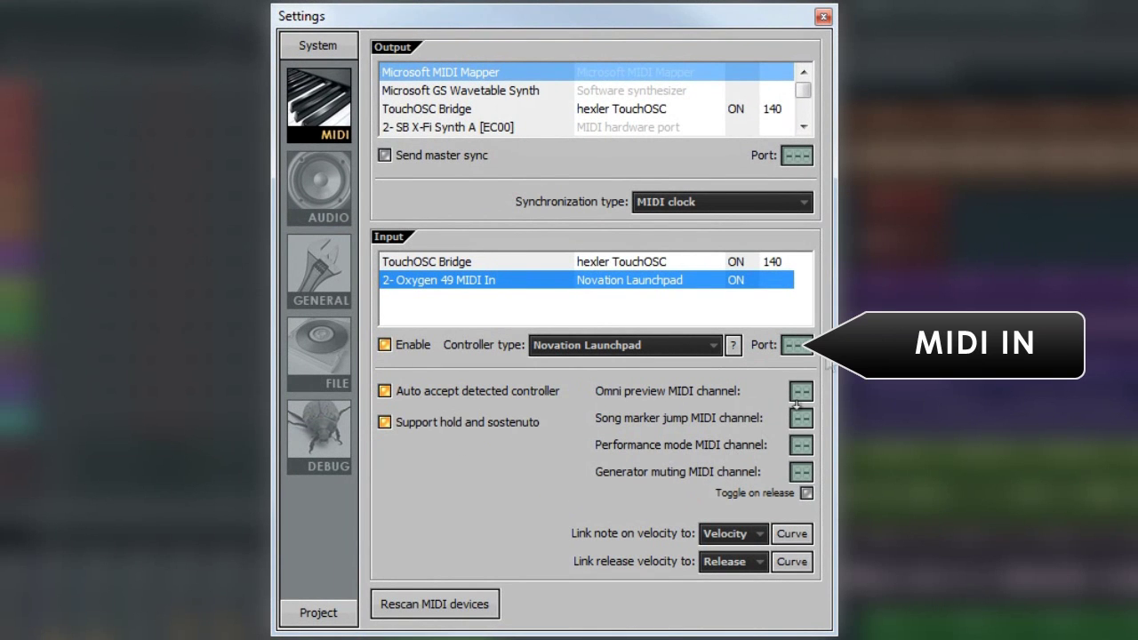
{"action": "left_click", "coordinate": [714, 344]}
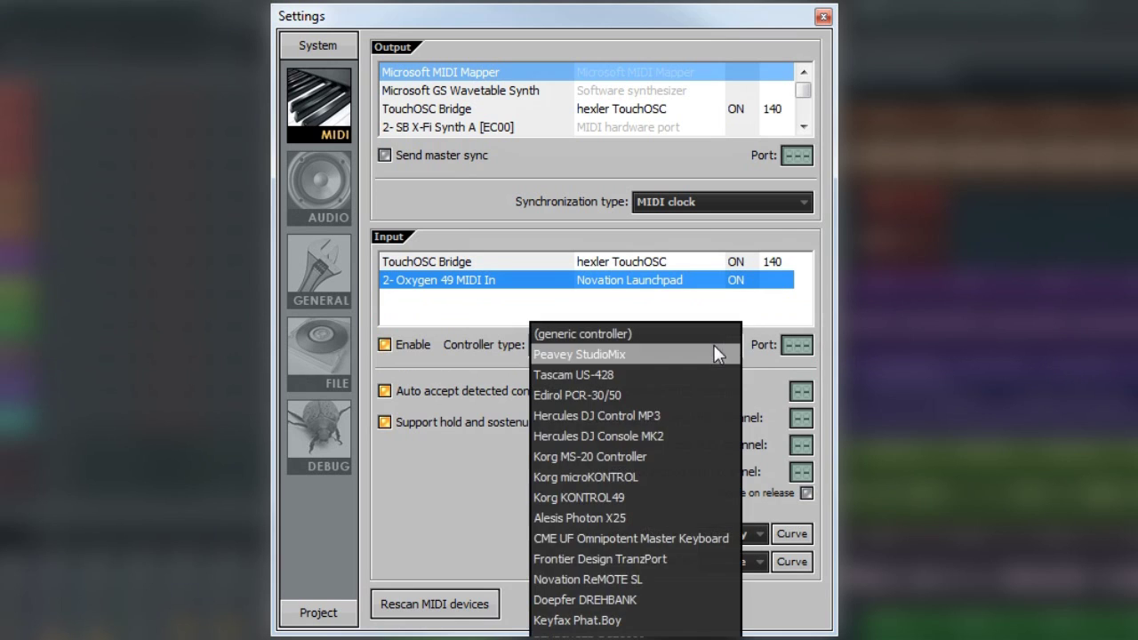
{"action": "left_click", "coordinate": [758, 333]}
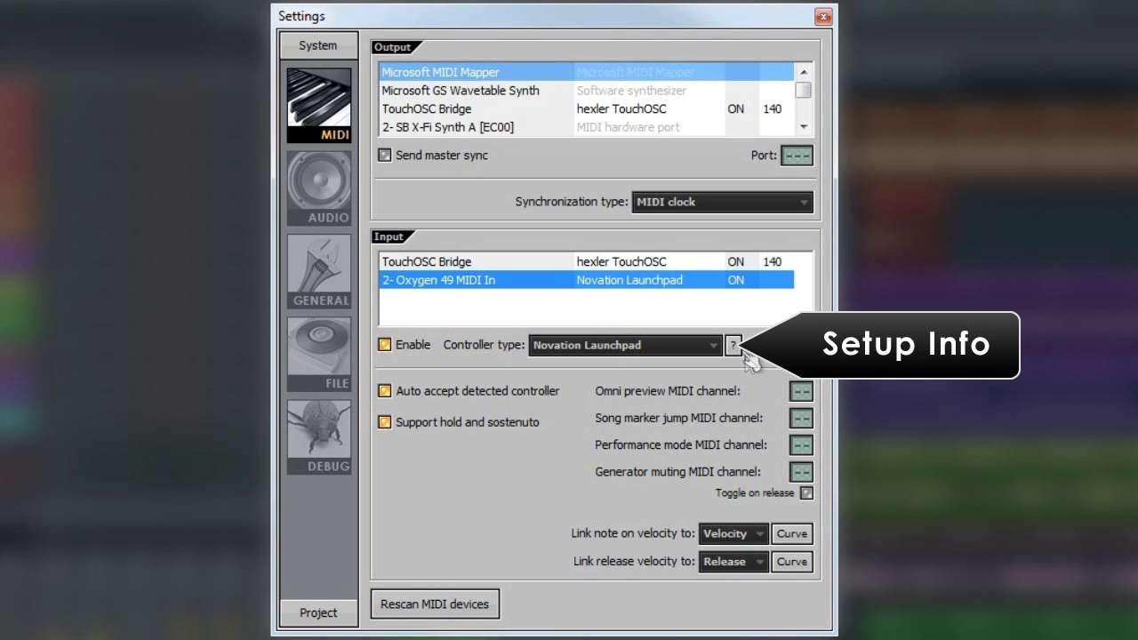
Open the online setup info for the Novation Launchpad and read through its setup, mapping and settings page sections.
{"action": "left_click", "coordinate": [737, 345]}
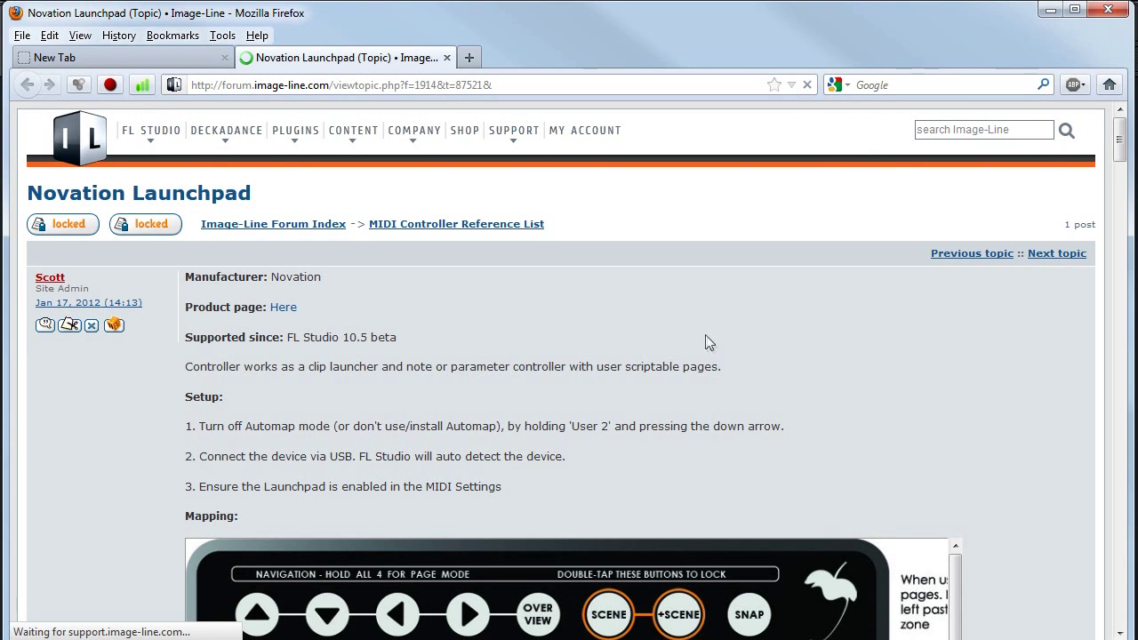
{"action": "scroll", "coordinate": [705, 328], "scroll_direction": "down", "scroll_amount": 3}
{"action": "scroll", "coordinate": [706, 331], "scroll_direction": "down", "scroll_amount": 20}
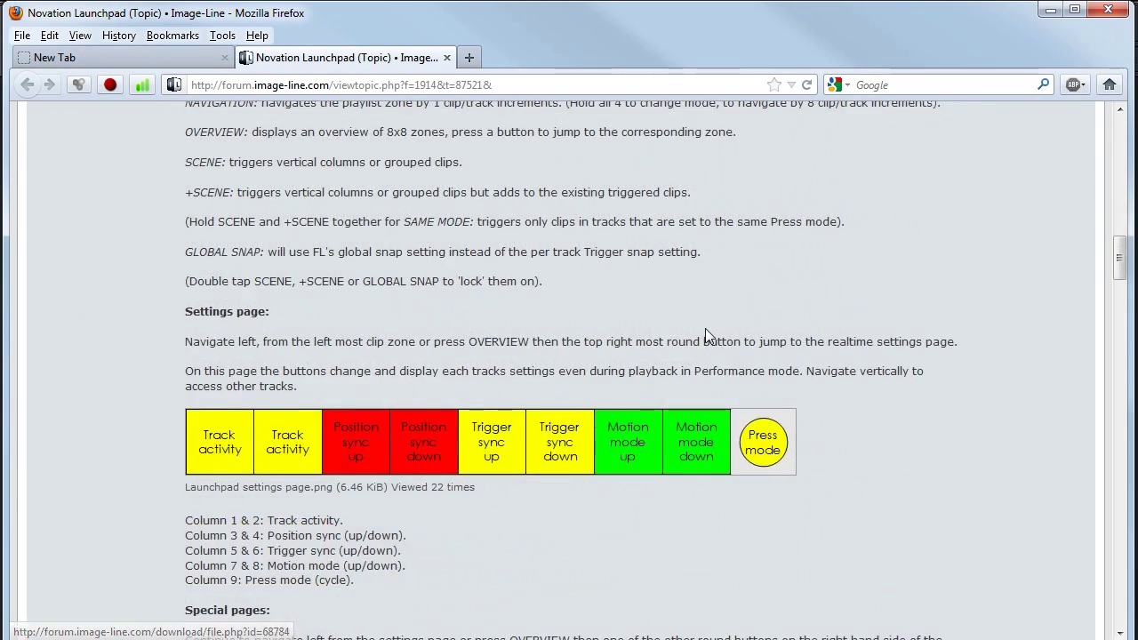
{"action": "scroll", "coordinate": [708, 336], "scroll_direction": "up", "scroll_amount": 20}
{"action": "scroll", "coordinate": [708, 336], "scroll_direction": "up", "scroll_amount": 3}
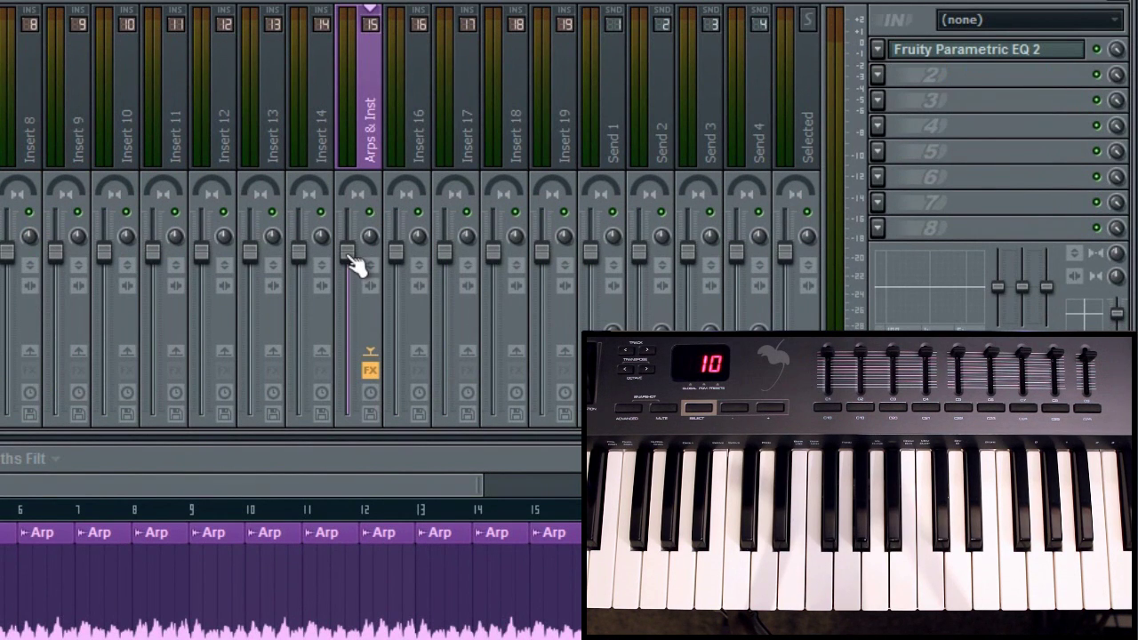
Link the Arps & Inst volume fader to a MIDI keyboard key in Hold mode and test the fader's movement.
{"action": "right_click", "coordinate": [347, 258]}
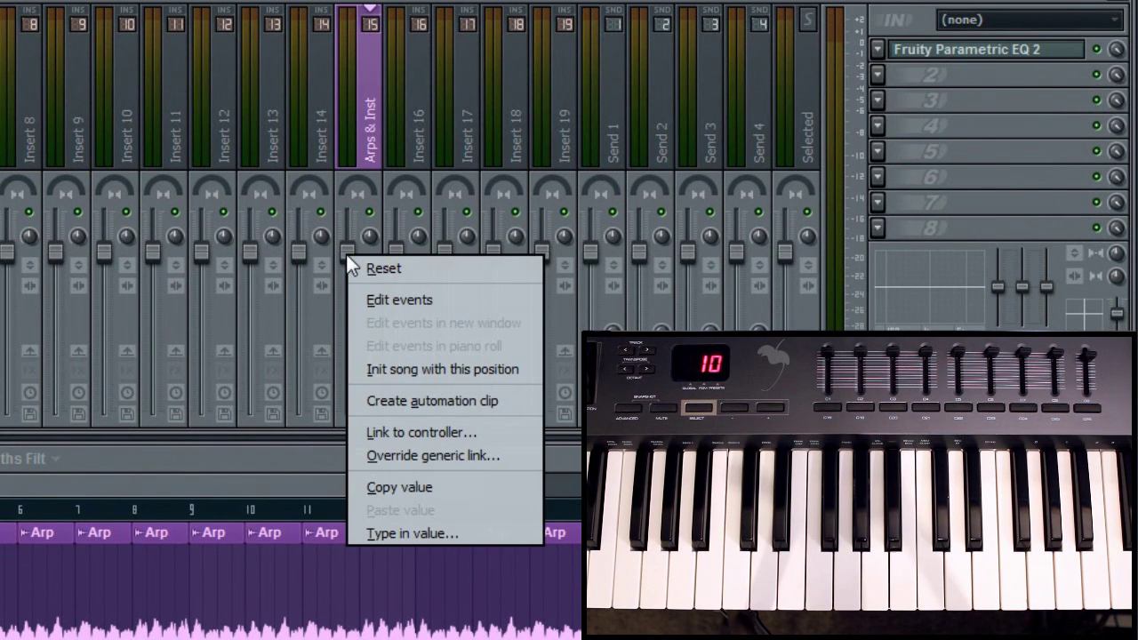
{"action": "left_click", "coordinate": [380, 431]}
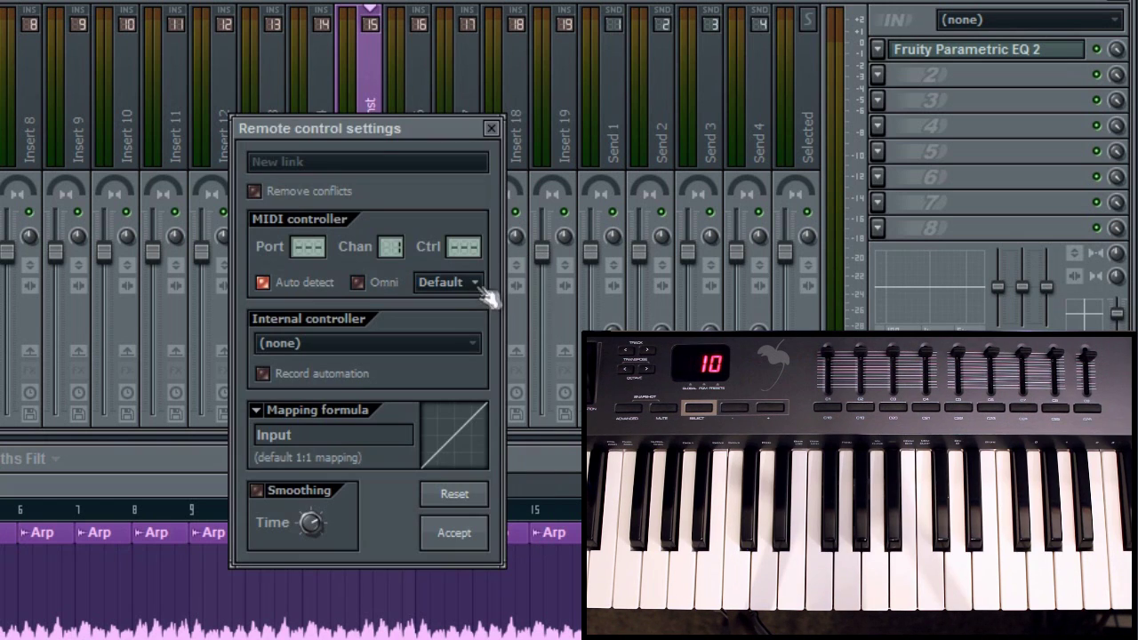
{"action": "left_click", "coordinate": [477, 284]}
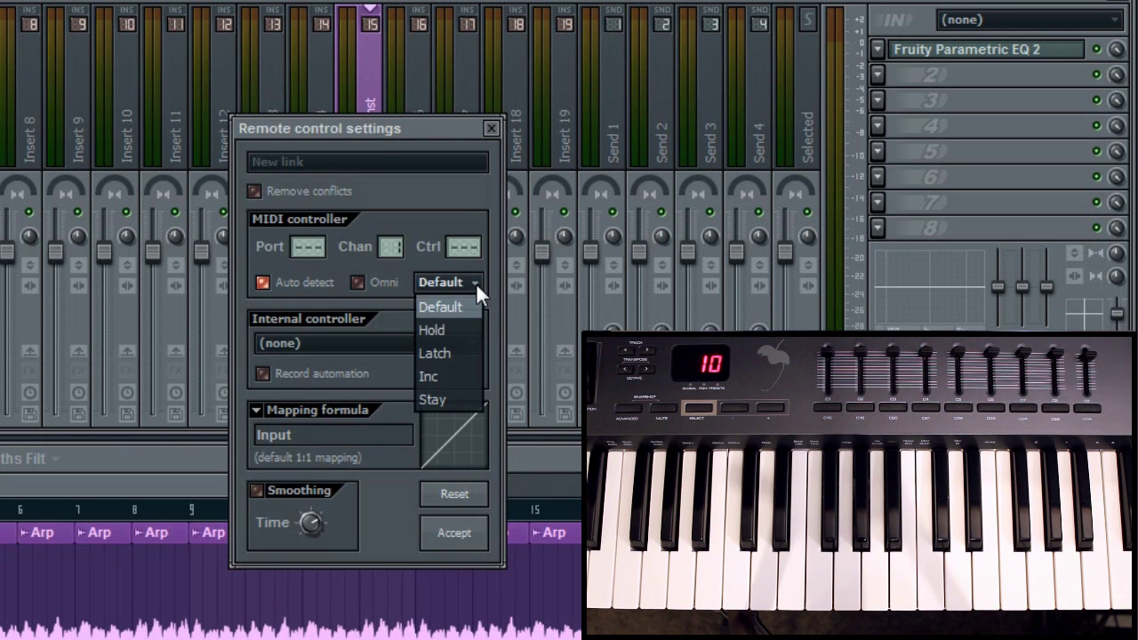
{"action": "left_click", "coordinate": [460, 328]}
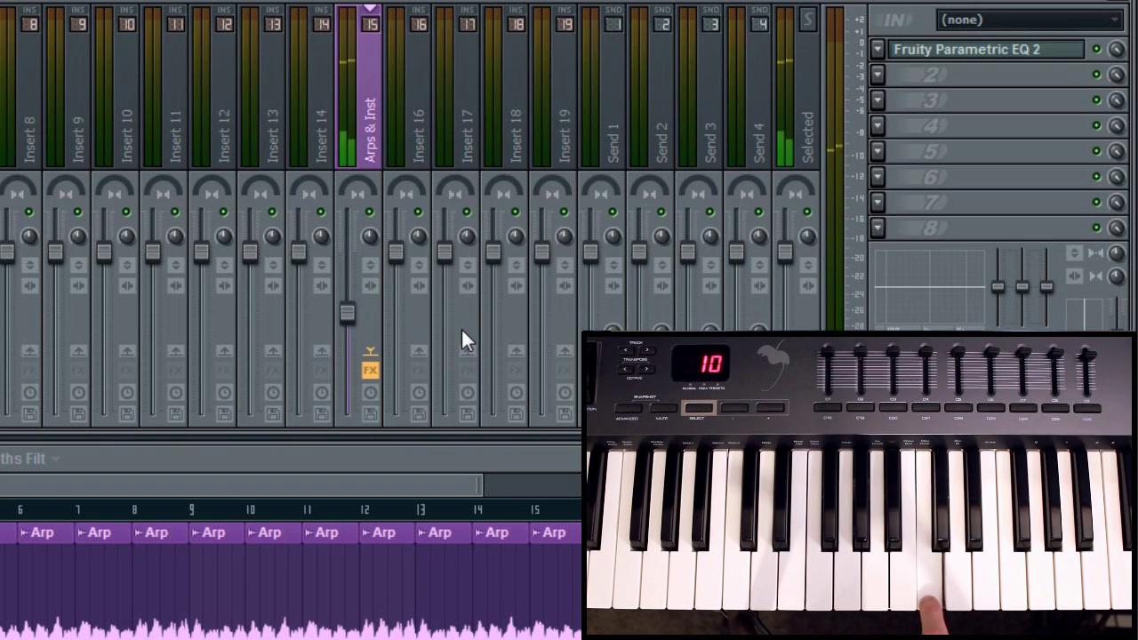
{"action": "left_click_drag", "start_coordinate": [347, 251], "coordinate": [345, 406]}
Change the controller link mode of the Arps & Inst volume fader to Latch.
{"action": "right_click", "coordinate": [345, 406]}
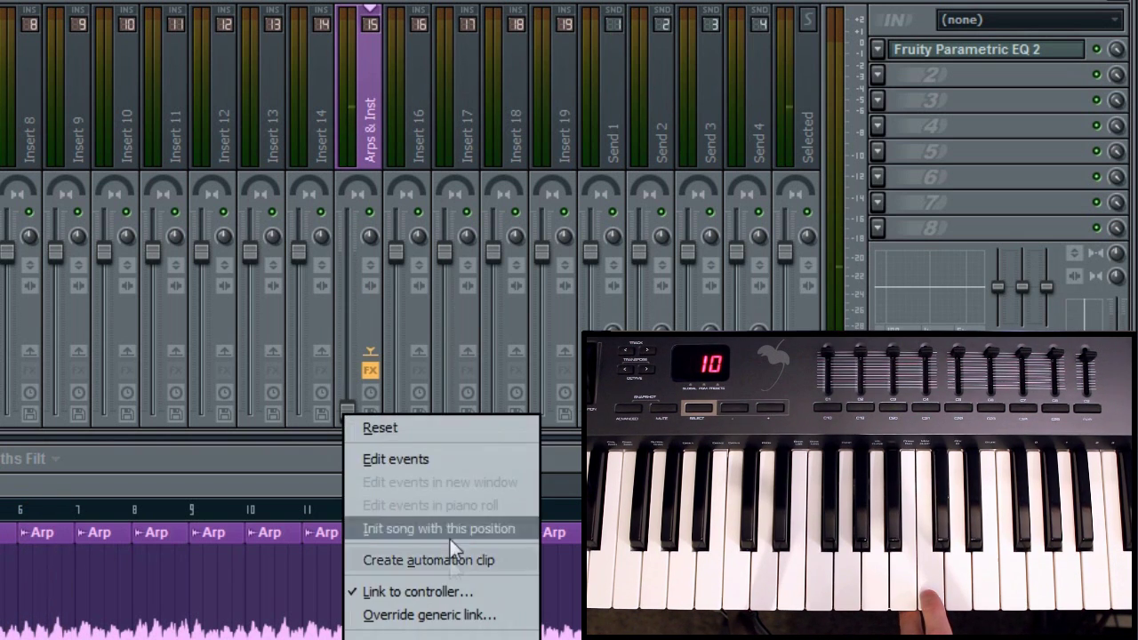
{"action": "left_click", "coordinate": [441, 596]}
{"action": "left_click", "coordinate": [480, 233]}
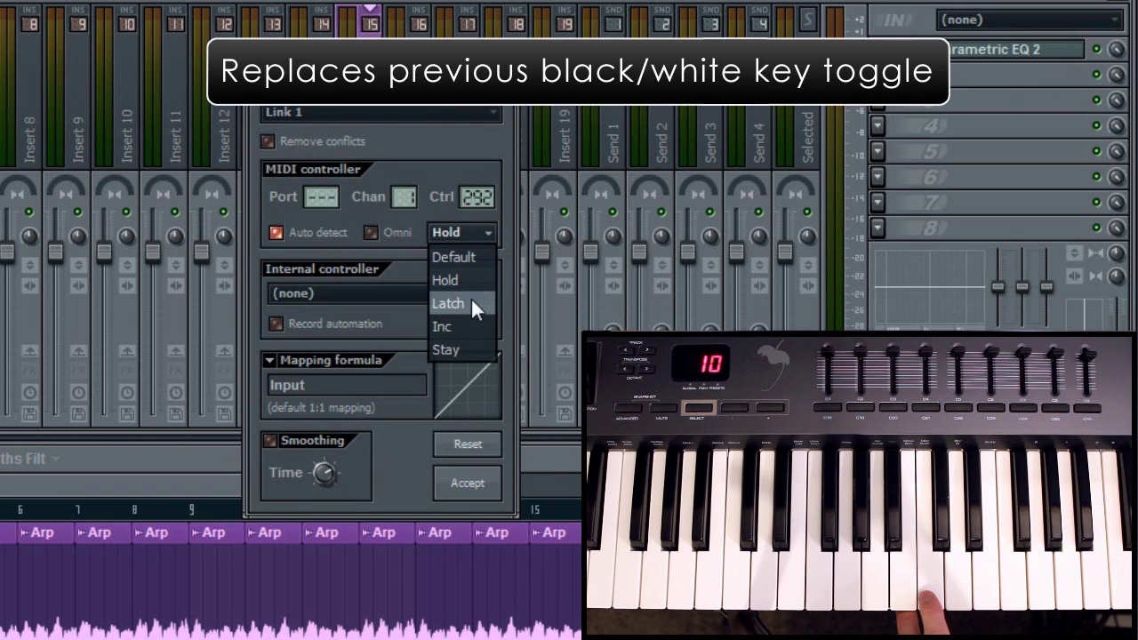
{"action": "left_click", "coordinate": [471, 301]}
{"action": "key", "text": "Return"}
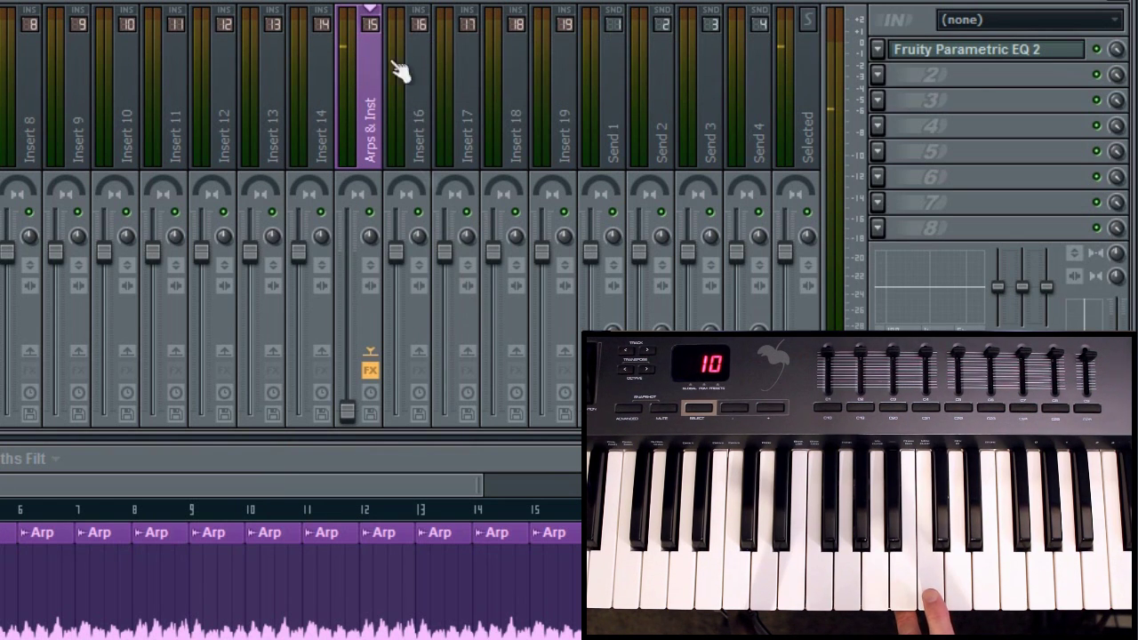
Set the controller link mode of the Arps & Inst volume fader to Inc.
{"action": "right_click", "coordinate": [349, 402]}
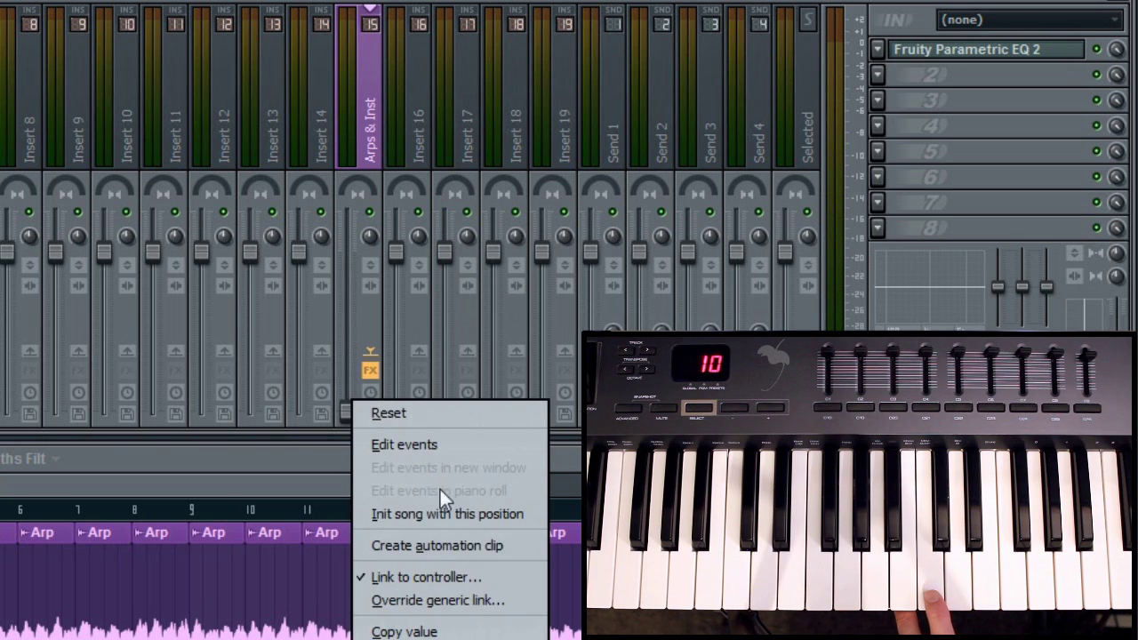
{"action": "left_click", "coordinate": [424, 574]}
{"action": "left_click", "coordinate": [485, 215]}
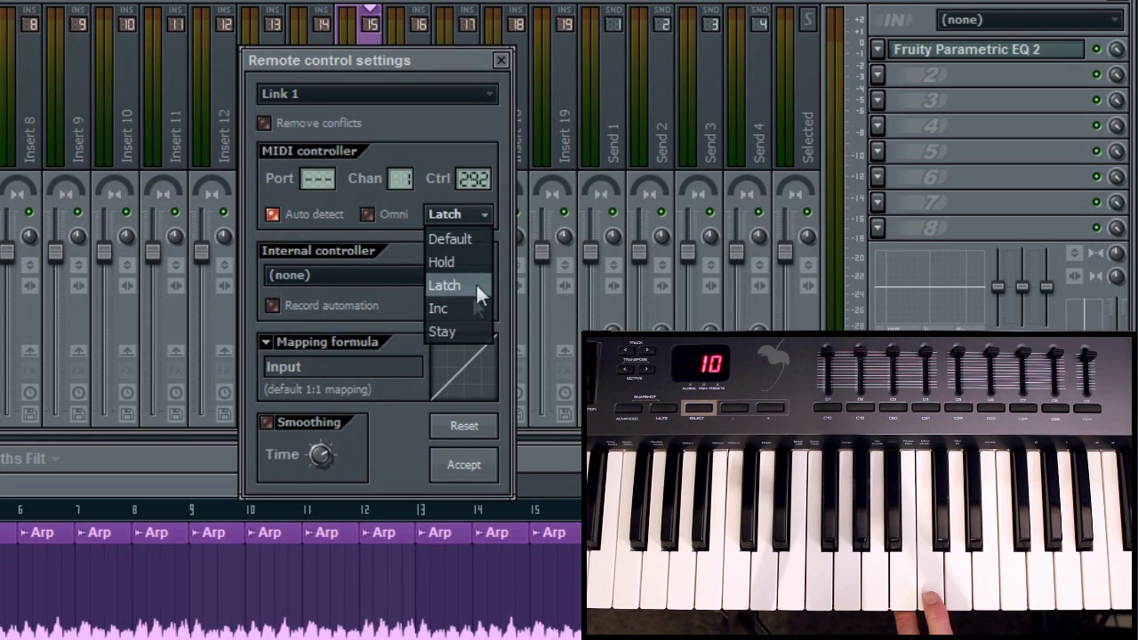
{"action": "left_click", "coordinate": [472, 308]}
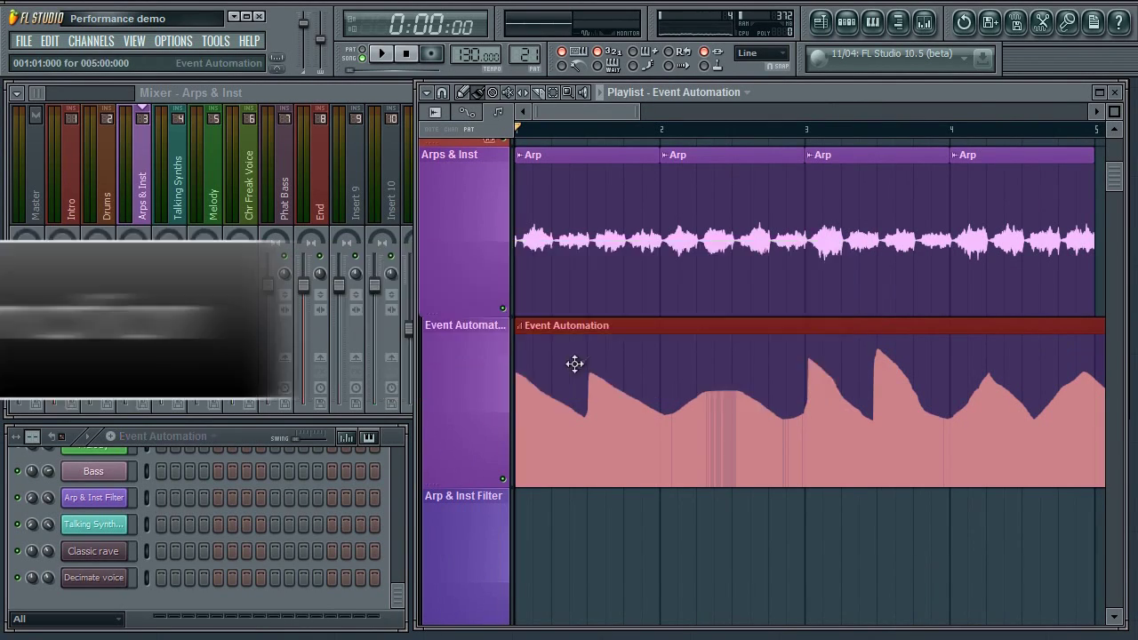
Open the Event Automation clip in the event editor and play back its Band 4 freq events.
{"action": "double_click", "coordinate": [572, 359]}
{"action": "key", "text": "space"}
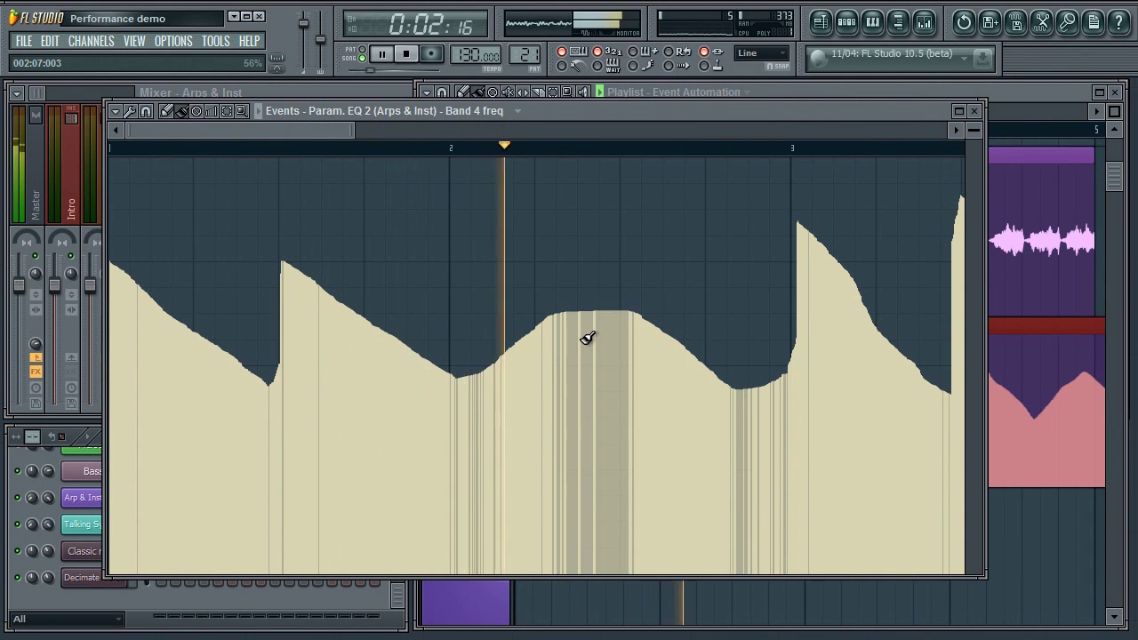
{"action": "left_click_drag", "start_coordinate": [356, 134], "coordinate": [533, 134]}
{"action": "key", "text": "space"}
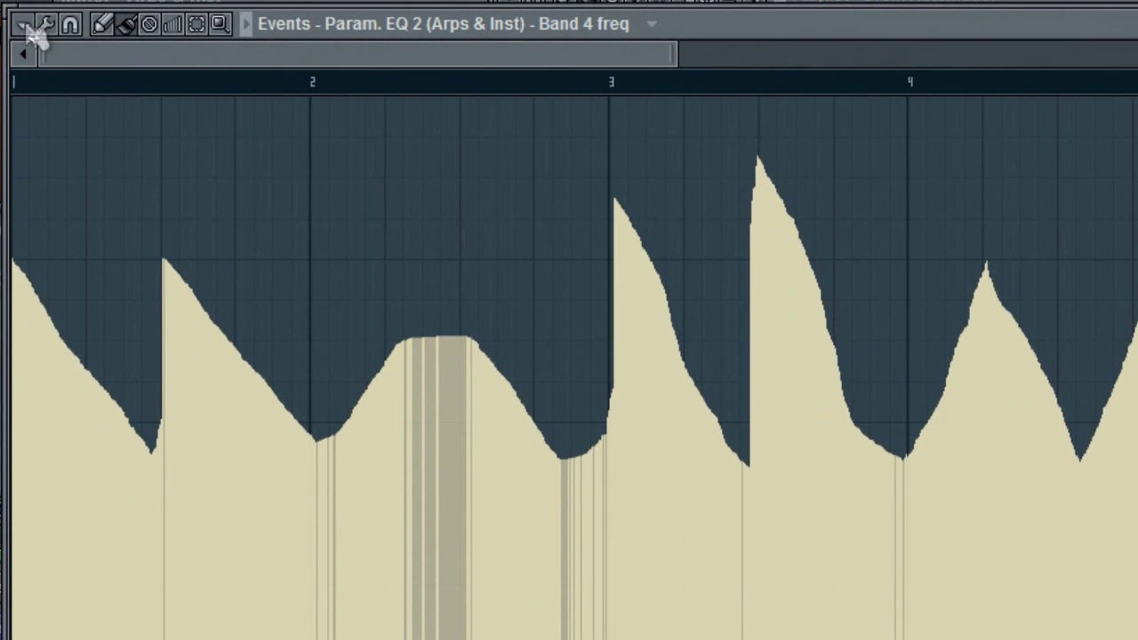
Turn the Band 4 freq events into an automation clip with an adjusted decimation threshold, and play it back.
{"action": "left_click", "coordinate": [24, 25]}
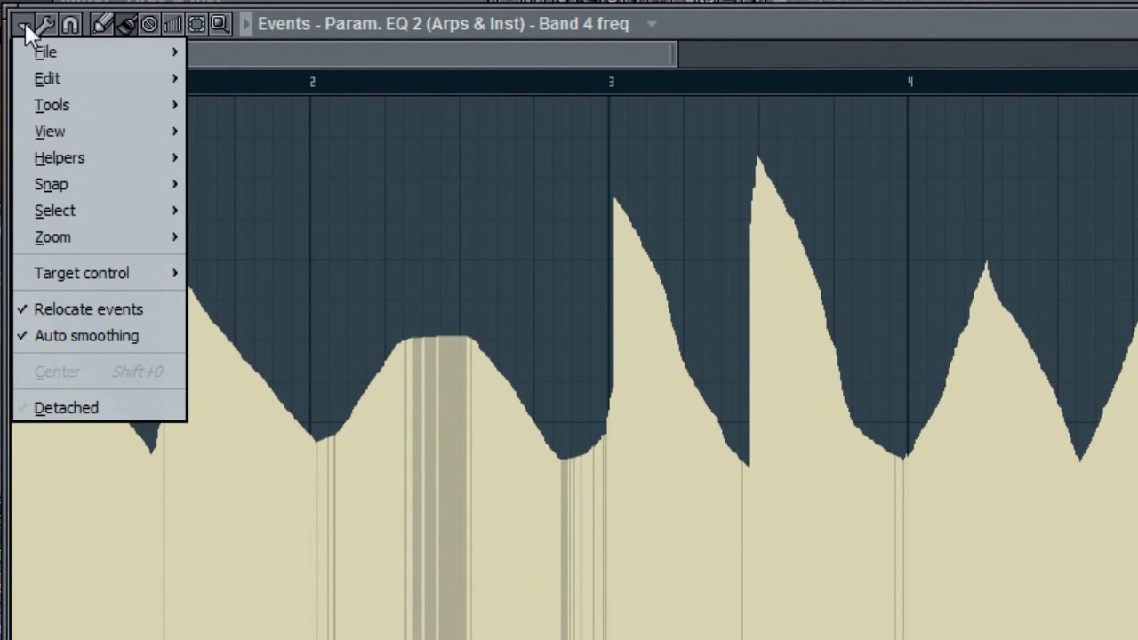
{"action": "mouse_move", "coordinate": [47, 79]}
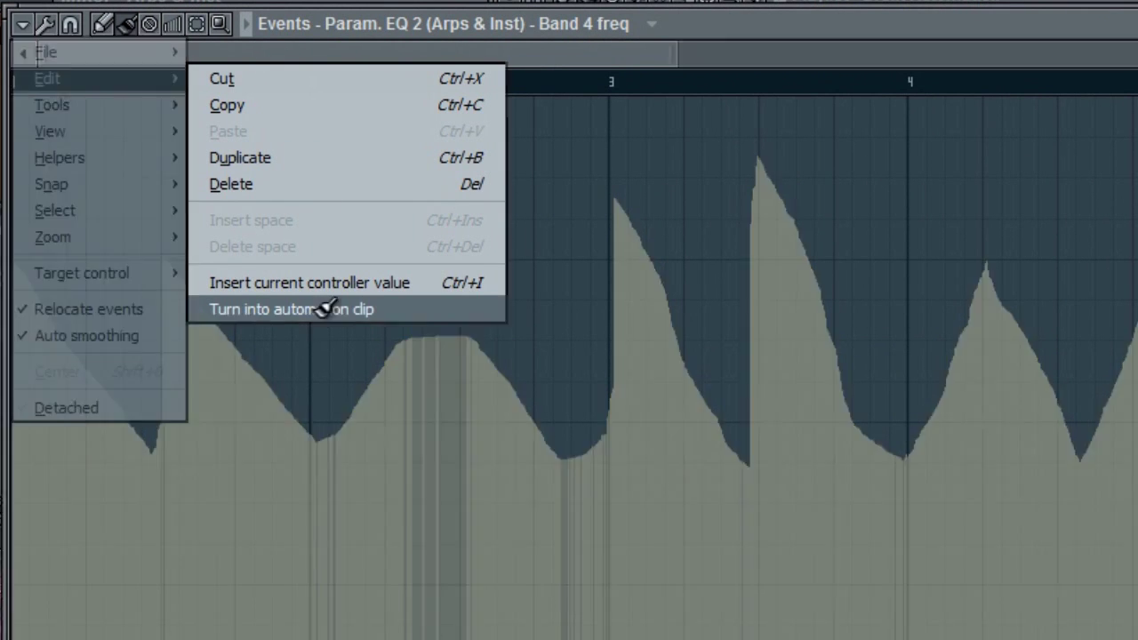
{"action": "left_click", "coordinate": [292, 310]}
{"action": "mouse_move", "coordinate": [558, 234]}
{"action": "left_mouse_down"}
{"action": "mouse_move", "coordinate": [558, 271]}
{"action": "mouse_move", "coordinate": [558, 249]}
{"action": "left_mouse_up"}
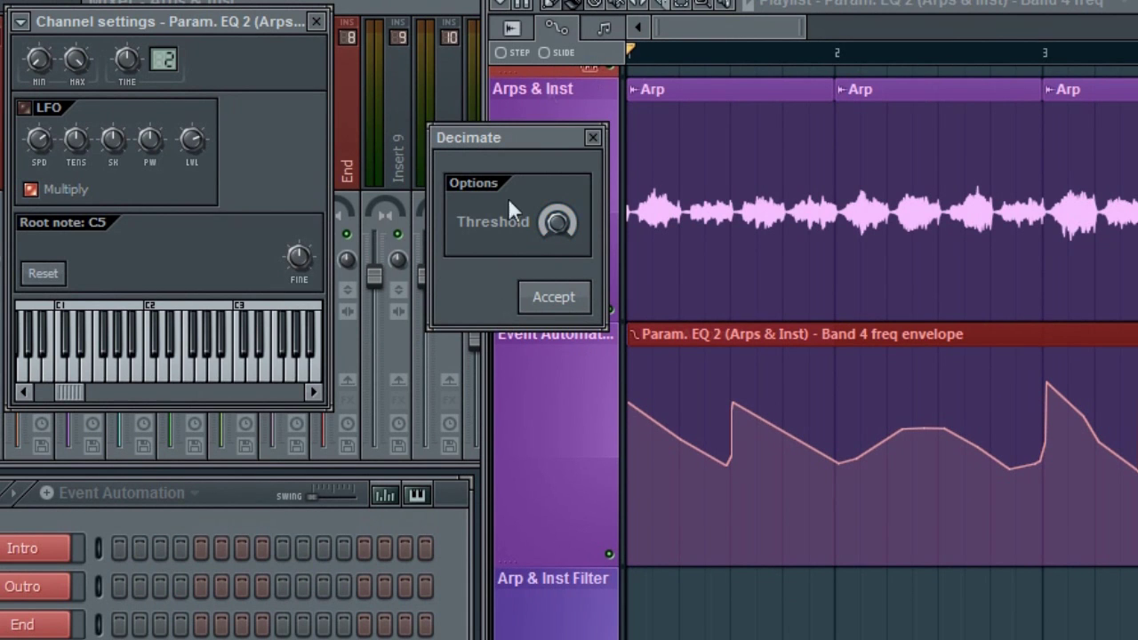
{"action": "left_click", "coordinate": [553, 297]}
{"action": "key", "text": "space"}
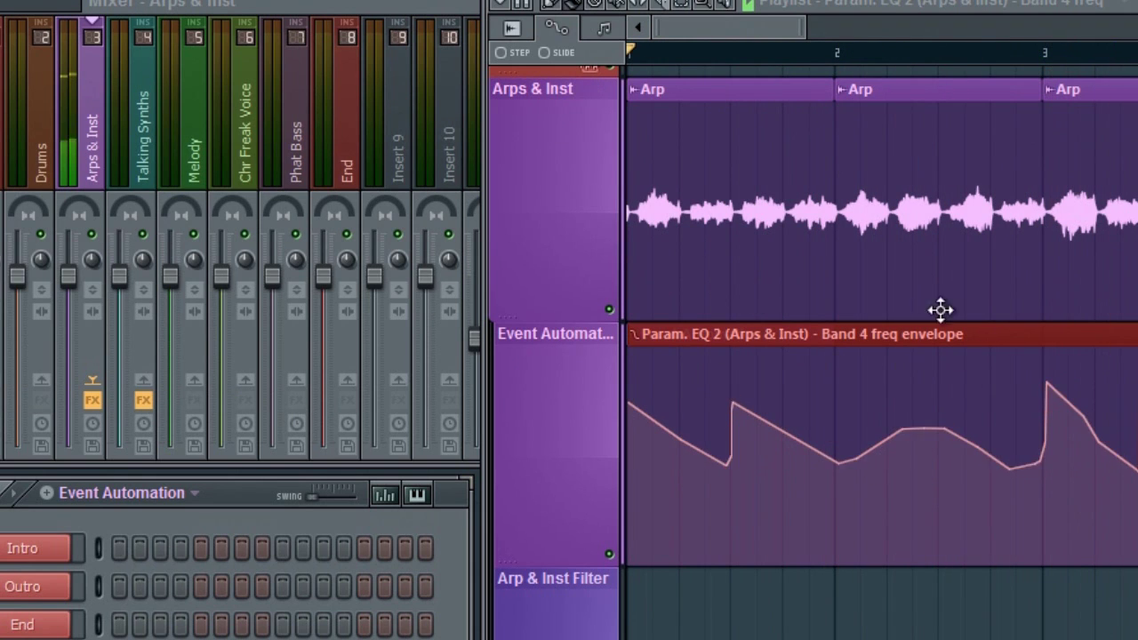
{"action": "key", "text": "space"}
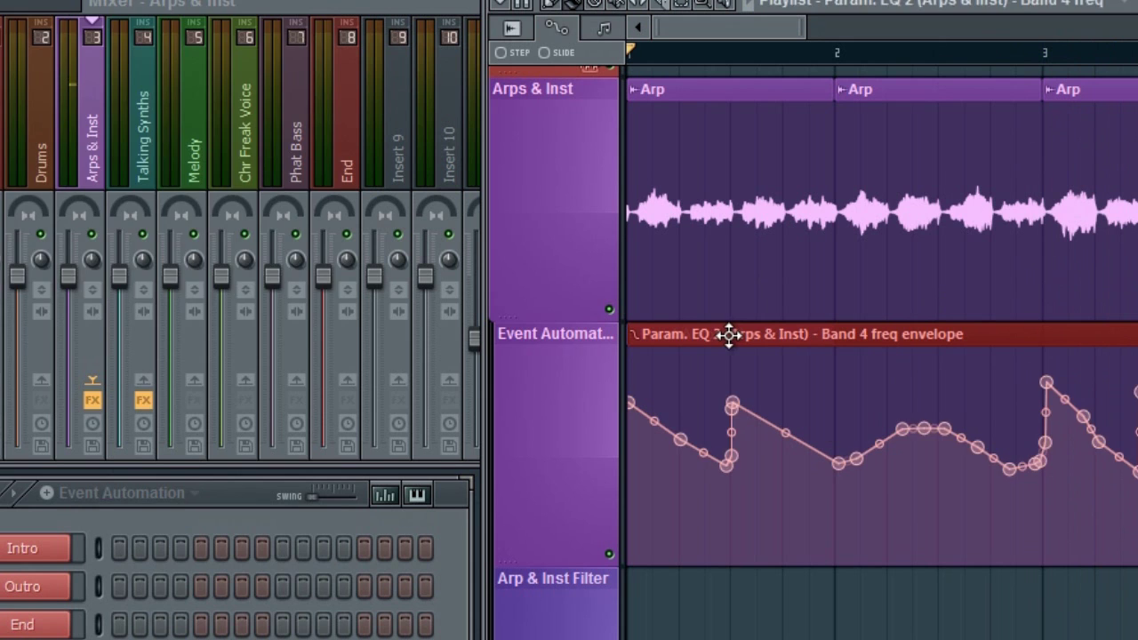
Open the channel settings of the Band 4 freq envelope and look through its Articulator options.
{"action": "double_click", "coordinate": [728, 333]}
{"action": "left_click_drag", "start_coordinate": [271, 23], "coordinate": [308, 51]}
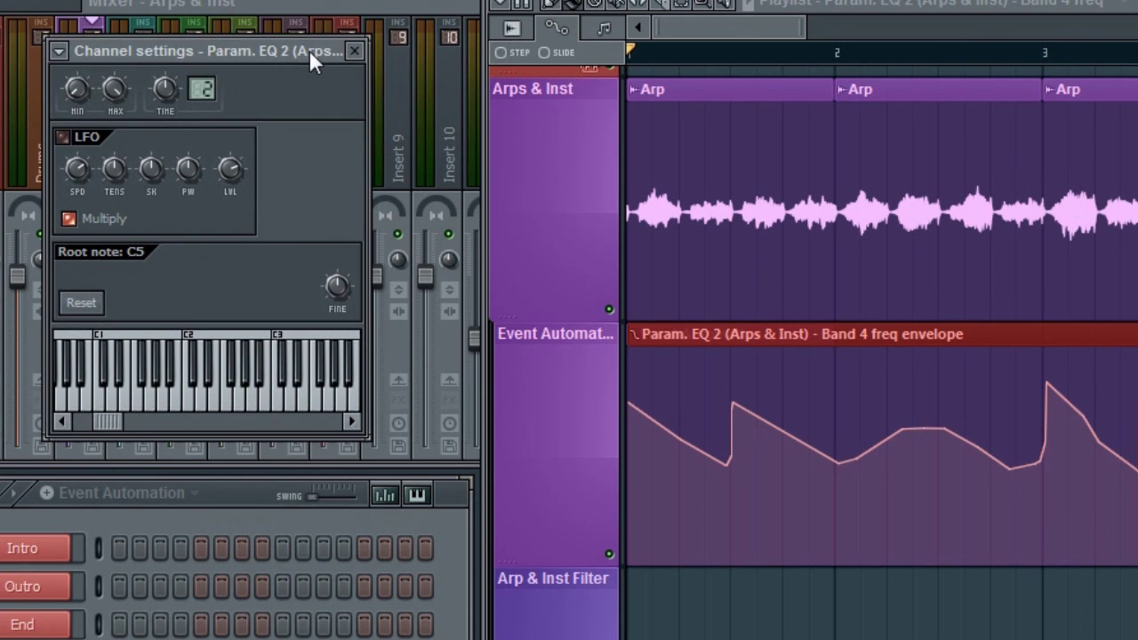
{"action": "left_click", "coordinate": [58, 51]}
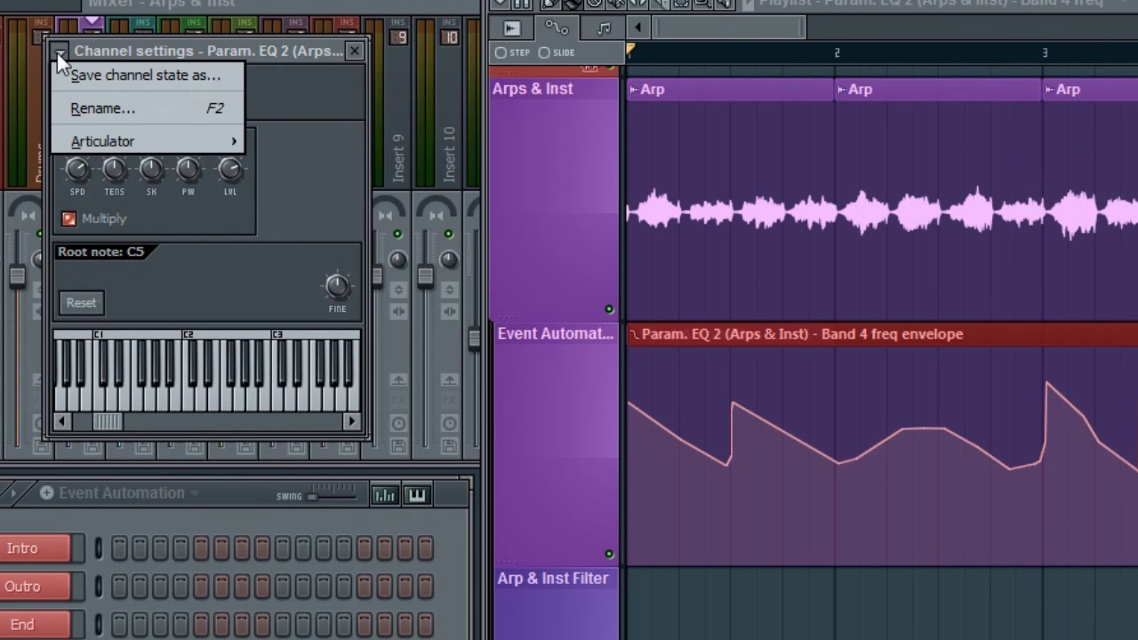
{"action": "mouse_move", "coordinate": [99, 144]}
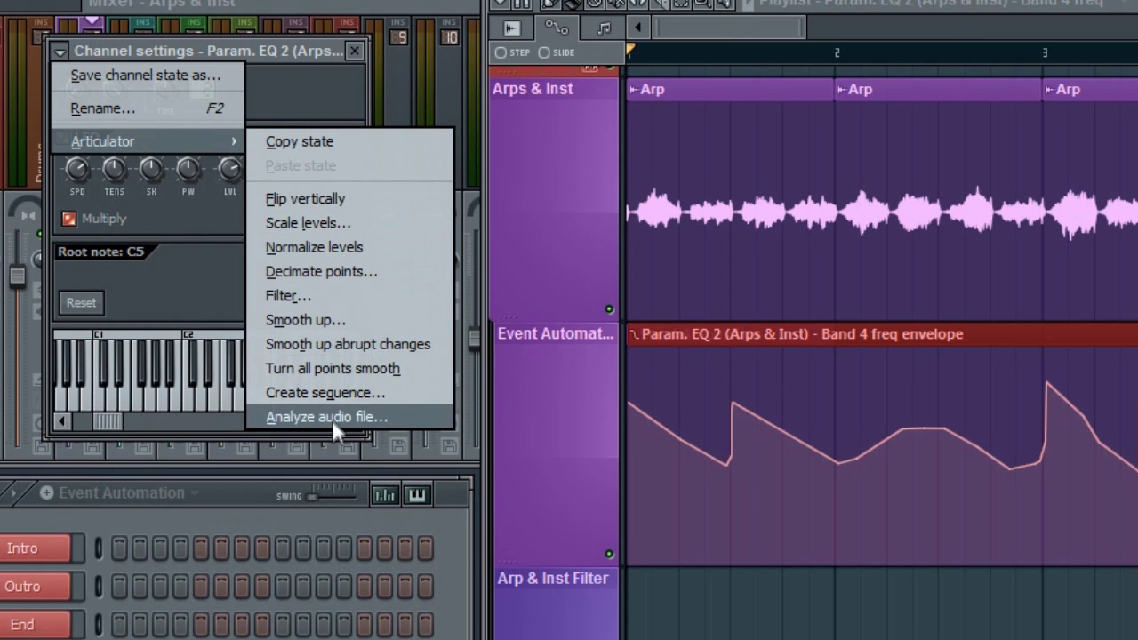
Try the Filter articulator on the Band 4 freq envelope, adjusting its width and offset.
{"action": "left_click", "coordinate": [343, 298]}
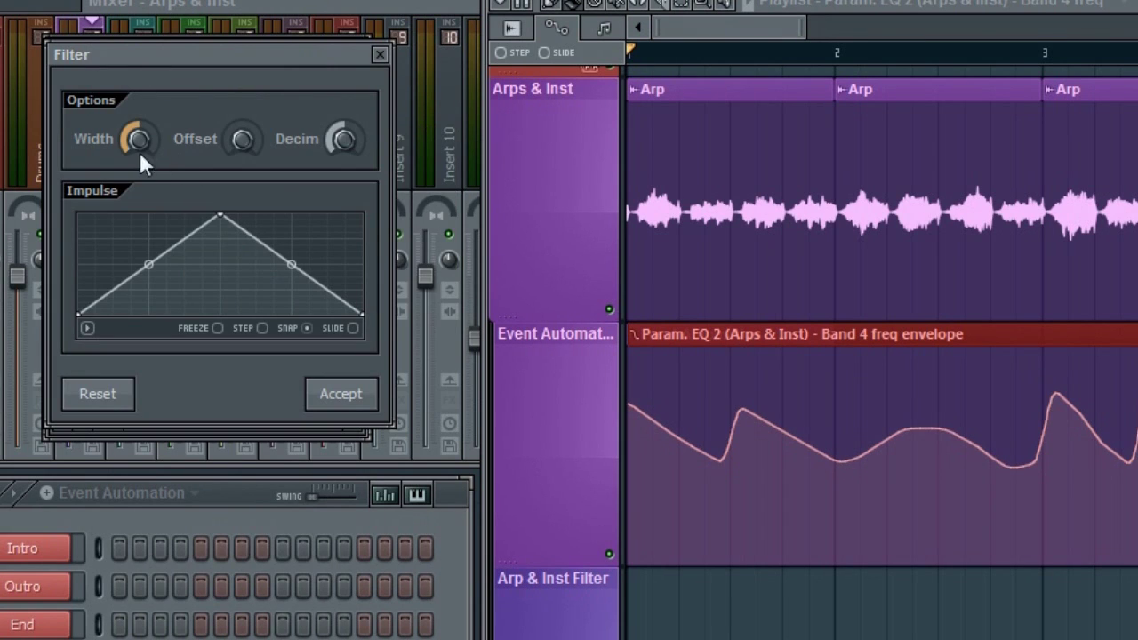
{"action": "mouse_move", "coordinate": [139, 139]}
{"action": "left_mouse_down"}
{"action": "mouse_move", "coordinate": [139, 151]}
{"action": "mouse_move", "coordinate": [139, 129]}
{"action": "left_mouse_up"}
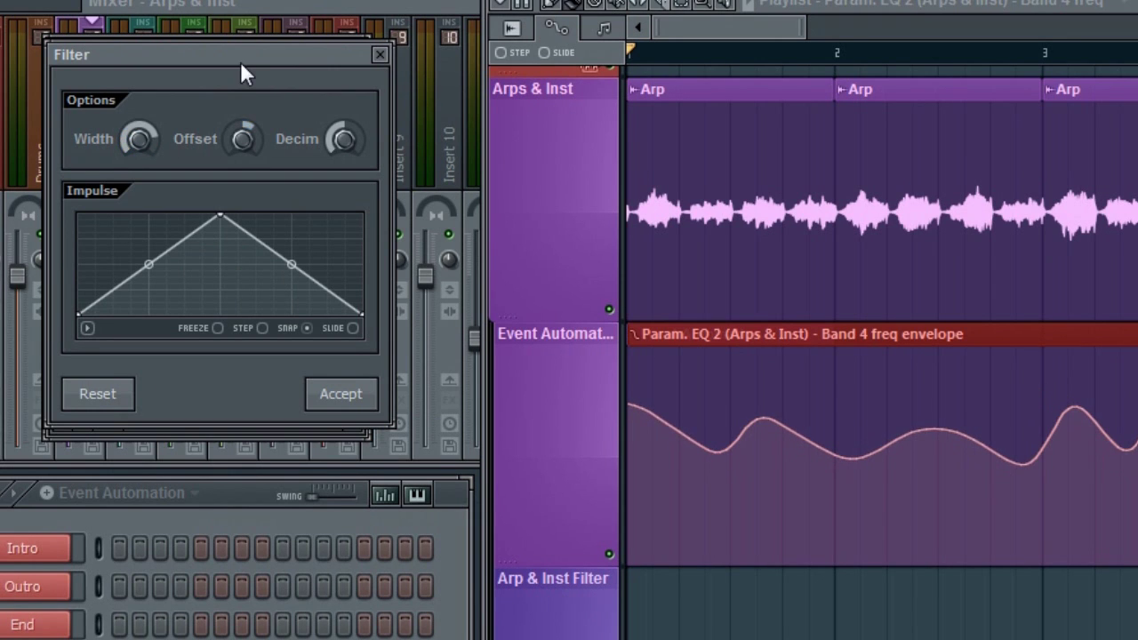
{"action": "left_click_drag", "start_coordinate": [242, 138], "coordinate": [264, 197]}
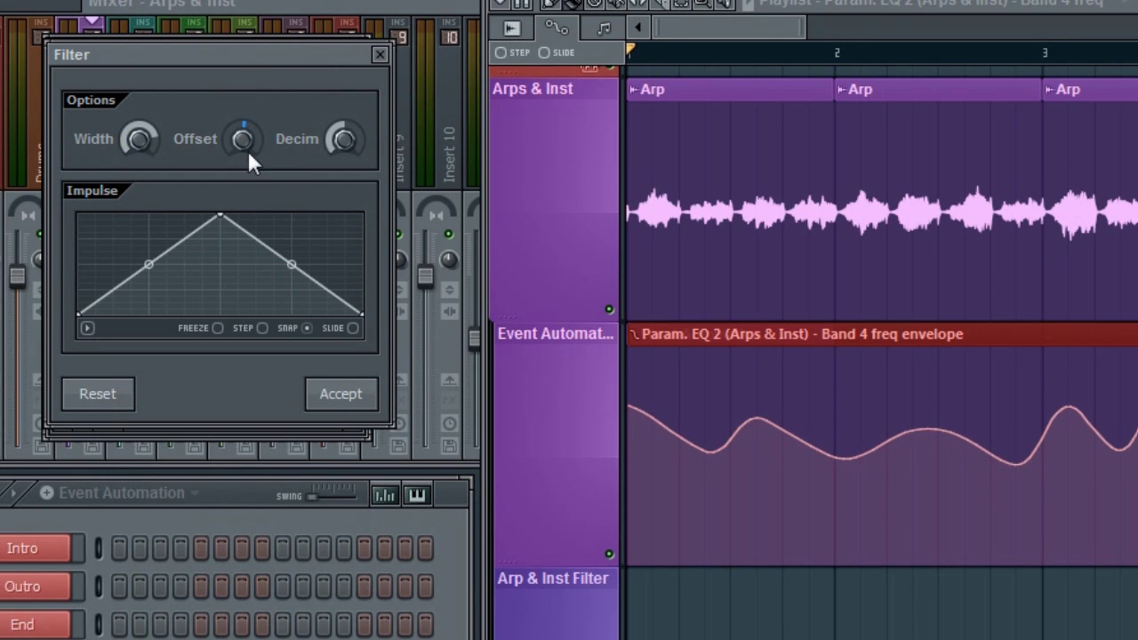
{"action": "key", "text": "Escape"}
Apply the Smooth up articulator to the Band 4 freq envelope and play back the smoothed automation.
{"action": "left_click", "coordinate": [59, 51]}
{"action": "mouse_move", "coordinate": [178, 142]}
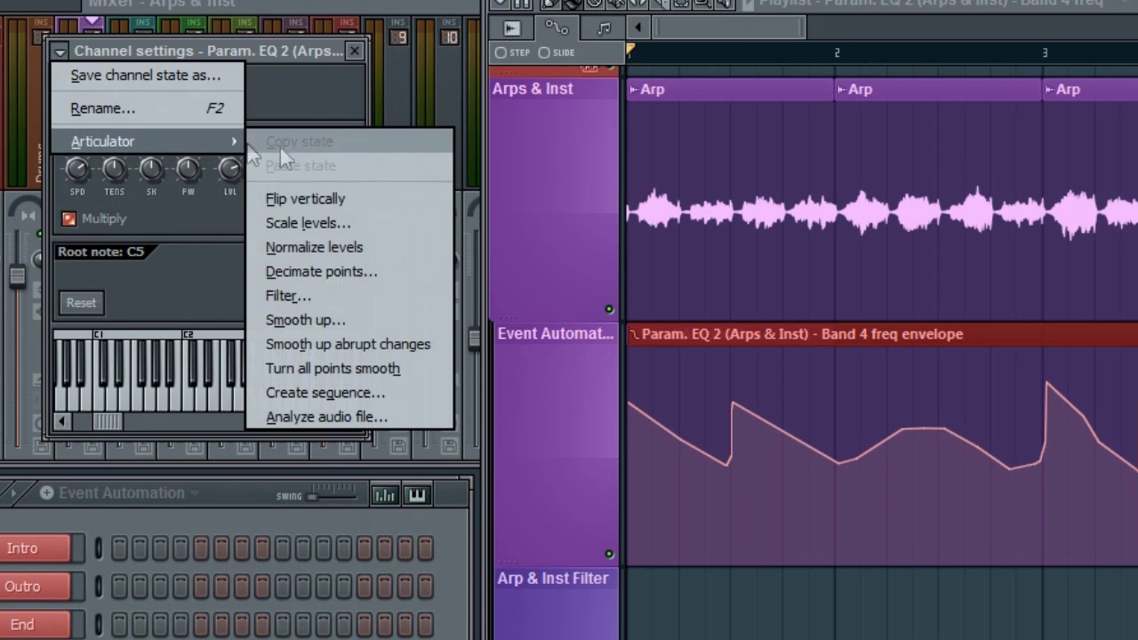
{"action": "left_click", "coordinate": [310, 320]}
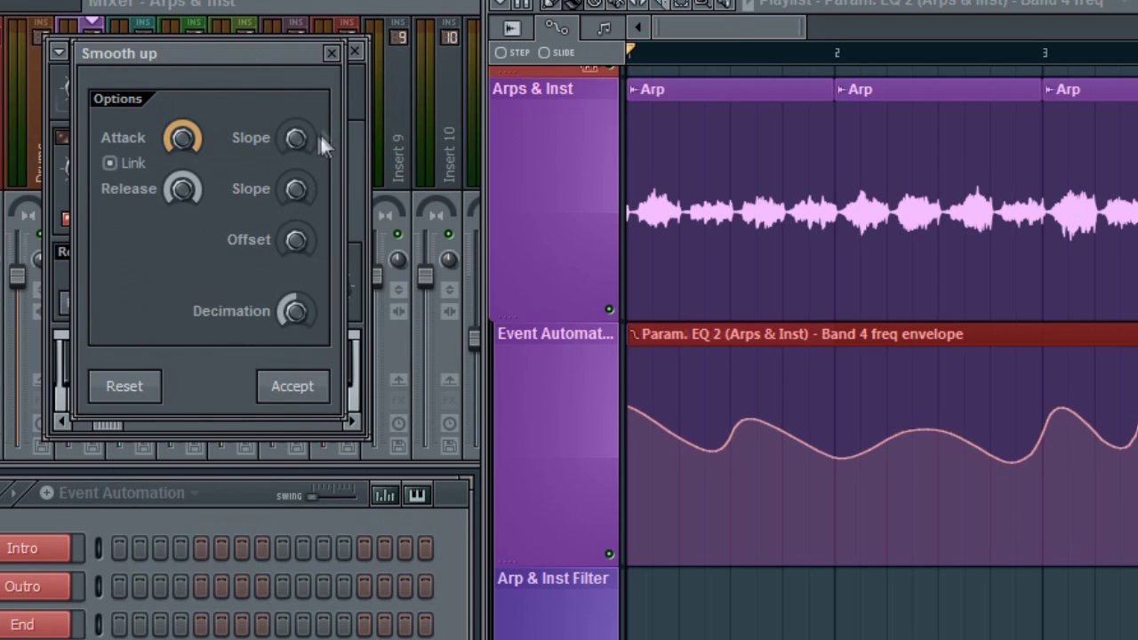
{"action": "left_click", "coordinate": [295, 386]}
{"action": "key", "text": "space"}
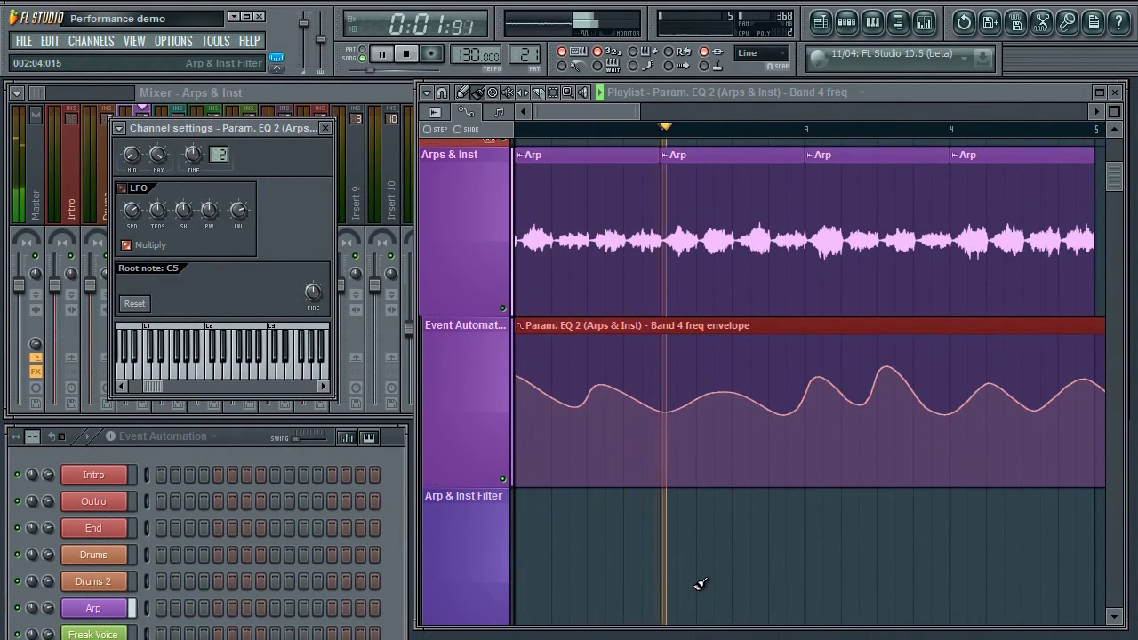
{"action": "key", "text": "space"}
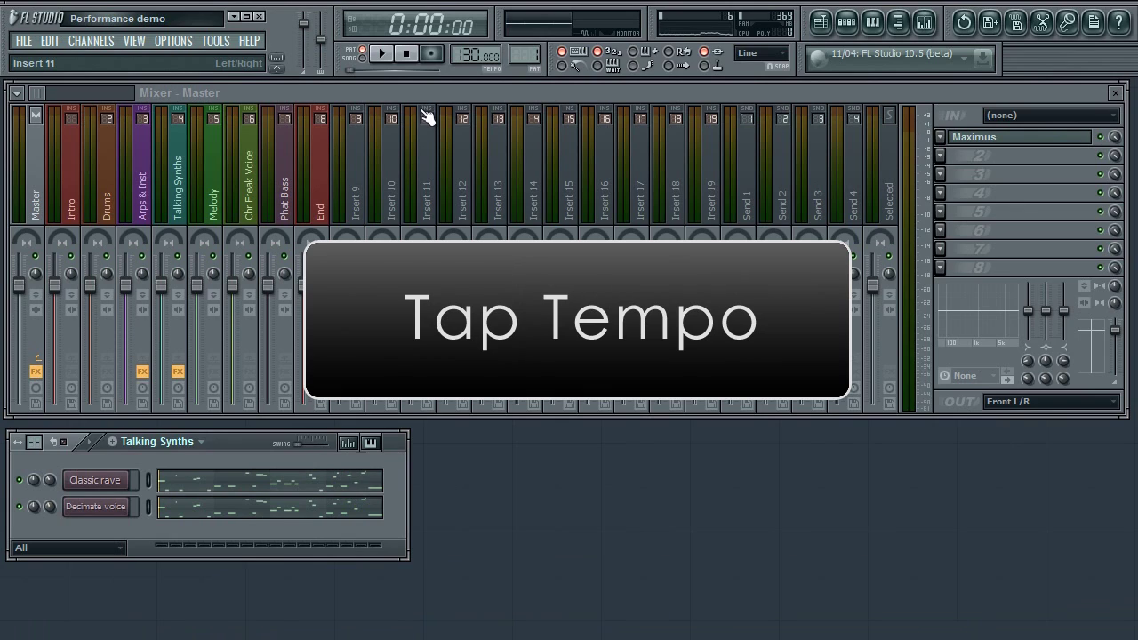
Open the Tempo tapper, tap in a tempo of about 126, and nudge it forward and back.
{"action": "right_click", "coordinate": [477, 55]}
{"action": "left_click", "coordinate": [642, 69]}
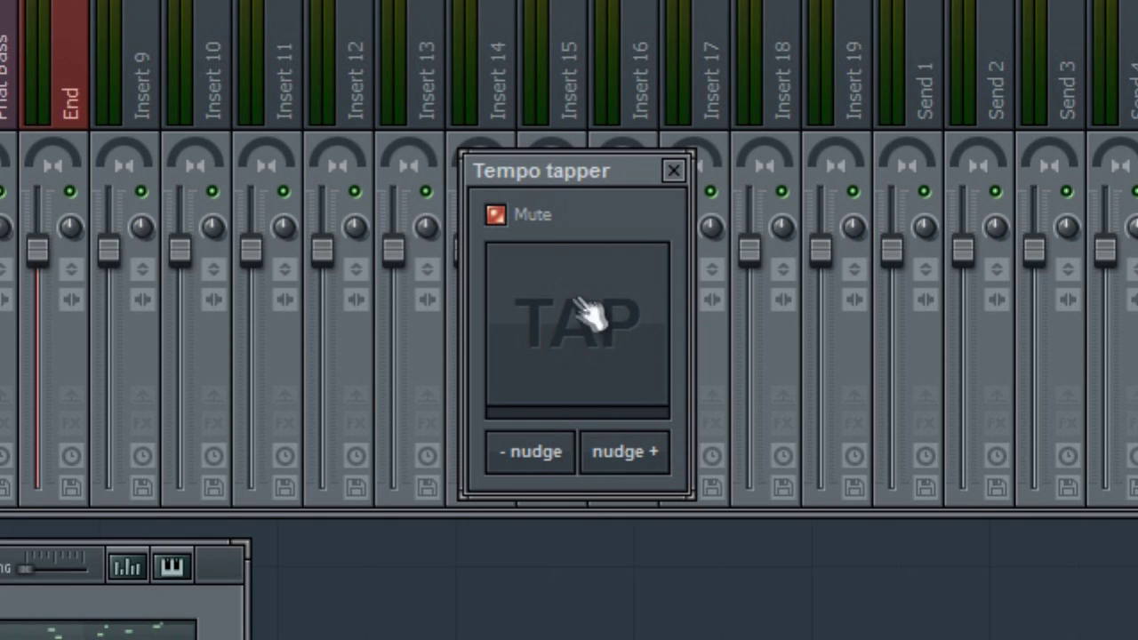
{"action": "left_click", "coordinate": [571, 328]}
{"action": "left_click", "coordinate": [572, 327]}
{"action": "left_click", "coordinate": [572, 328]}
{"action": "left_click", "coordinate": [574, 329]}
{"action": "left_click", "coordinate": [573, 327]}
{"action": "left_click", "coordinate": [573, 327]}
{"action": "left_click", "coordinate": [573, 328]}
{"action": "left_click", "coordinate": [572, 329]}
{"action": "left_click", "coordinate": [574, 328]}
{"action": "left_click", "coordinate": [573, 328]}
{"action": "left_click", "coordinate": [573, 328]}
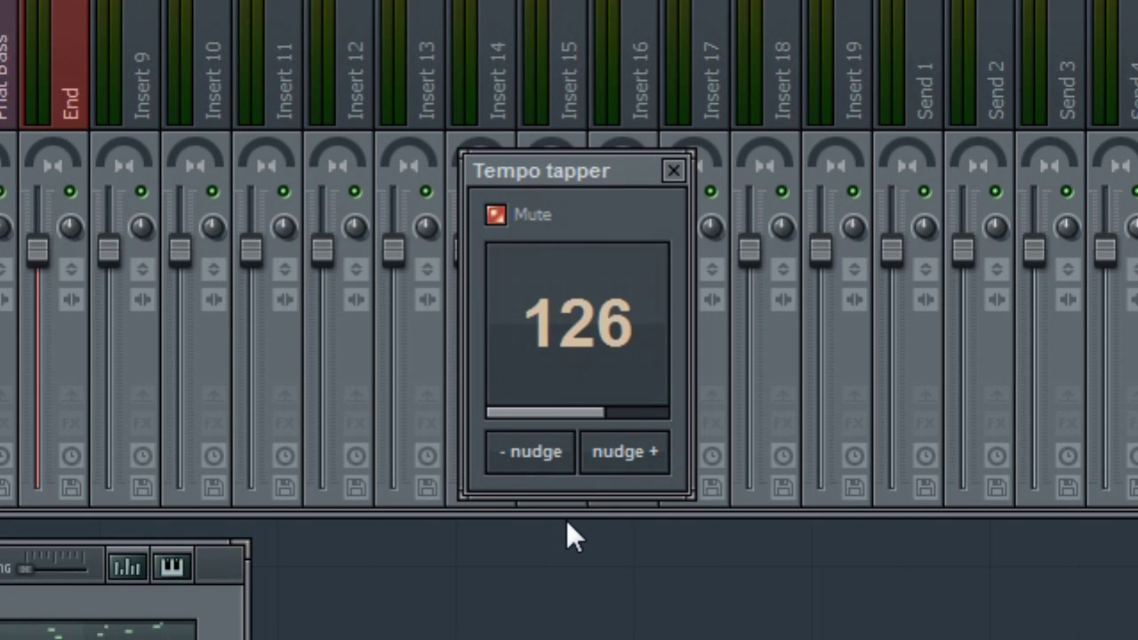
{"action": "left_click", "coordinate": [634, 455]}
{"action": "left_click", "coordinate": [542, 457]}
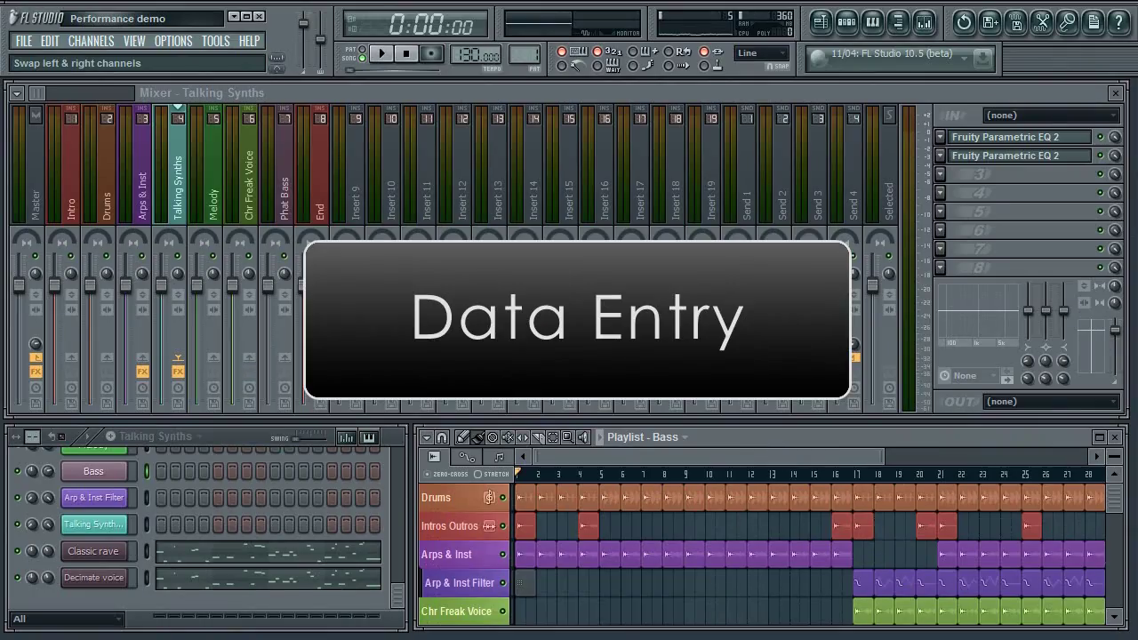
Set the volume of mixer track Insert 11 to 0.5 by entering an exact value.
{"action": "right_click", "coordinate": [408, 285]}
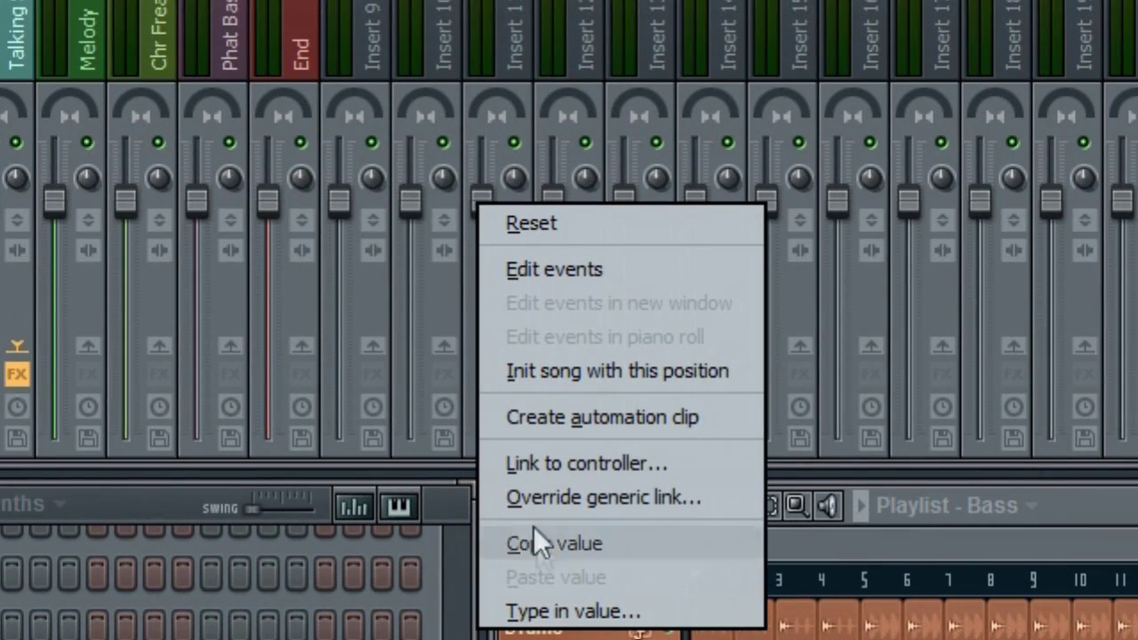
{"action": "left_click", "coordinate": [560, 611]}
{"action": "type", "text": "0"}
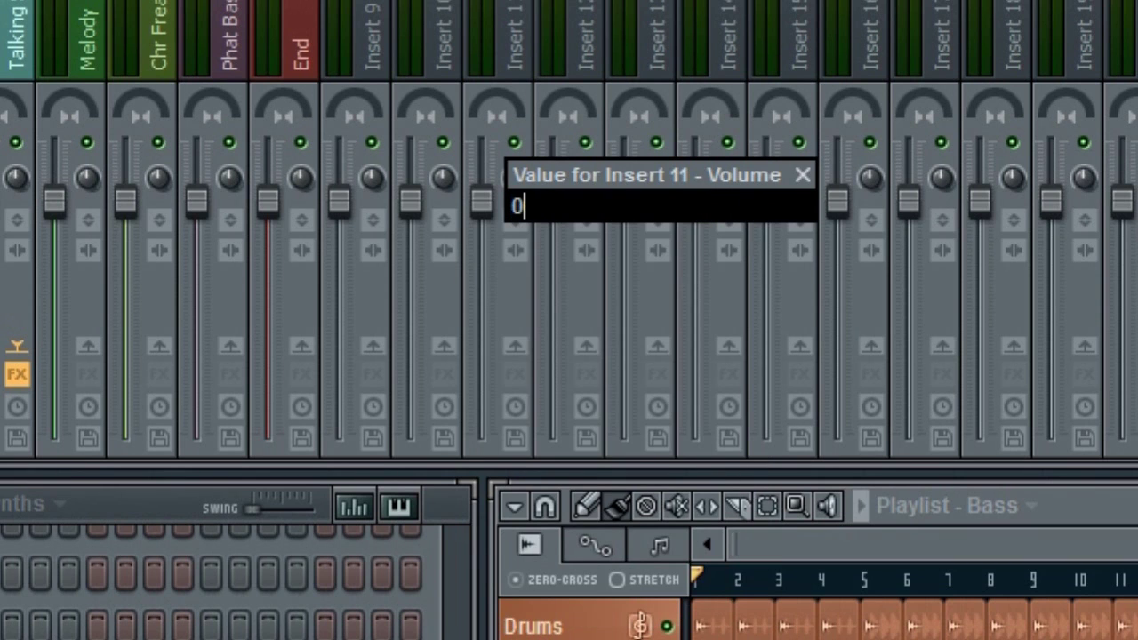
{"action": "type", "text": ".5"}
{"action": "key", "text": "Return"}
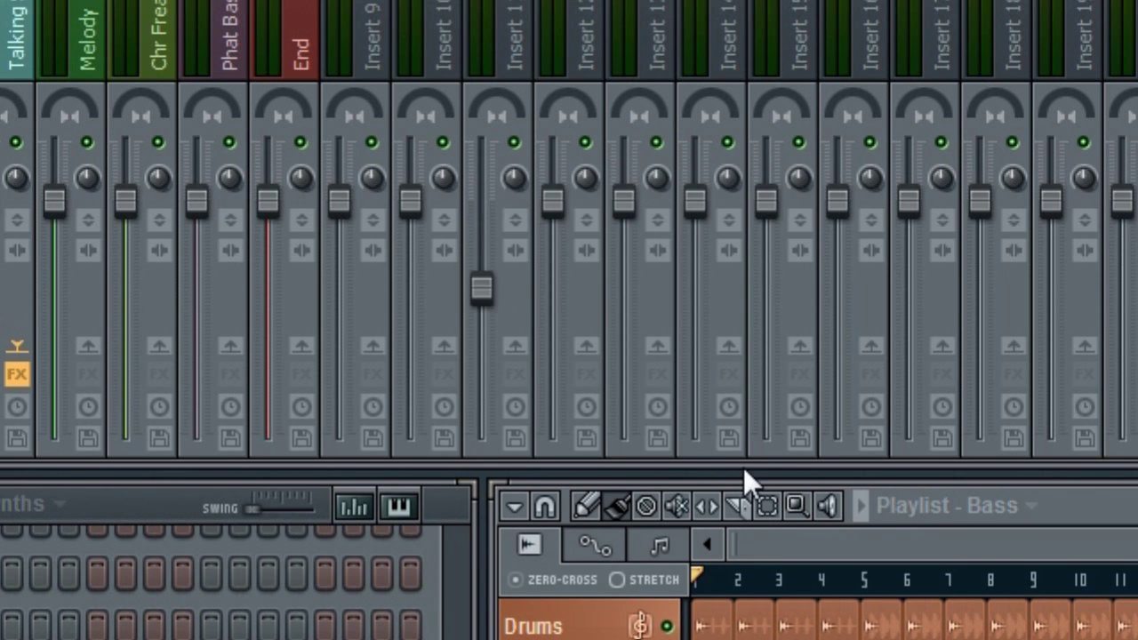
Enter an exact value for the part B Pluck decay length in the Classic rave channel's Harmor plugin.
{"action": "left_click", "coordinate": [93, 556]}
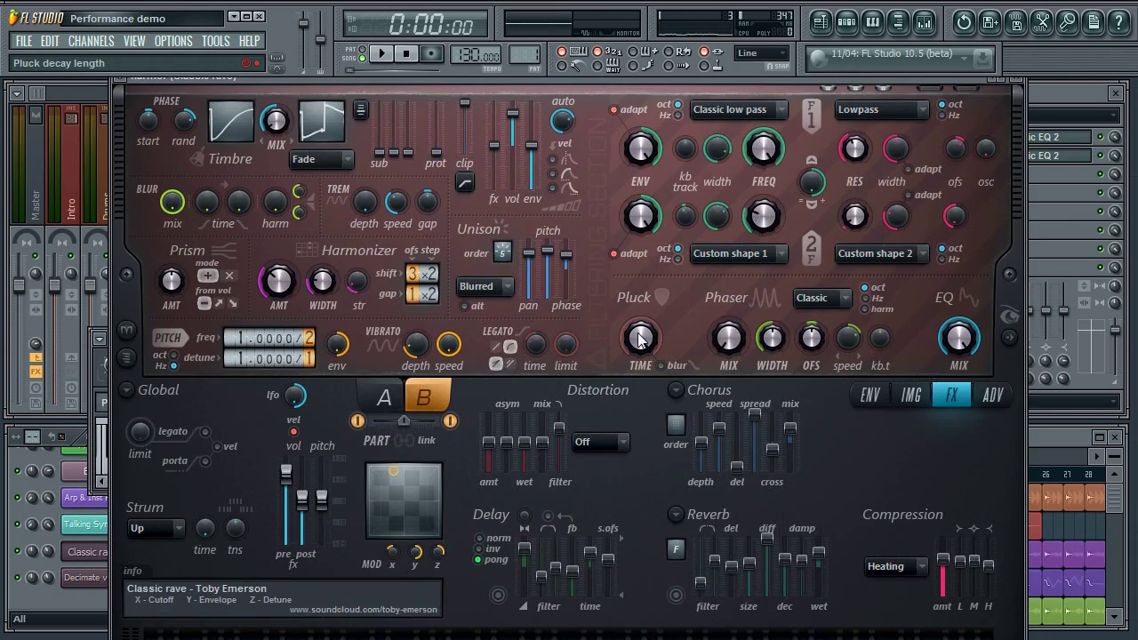
{"action": "right_click", "coordinate": [640, 339]}
{"action": "left_click", "coordinate": [704, 586]}
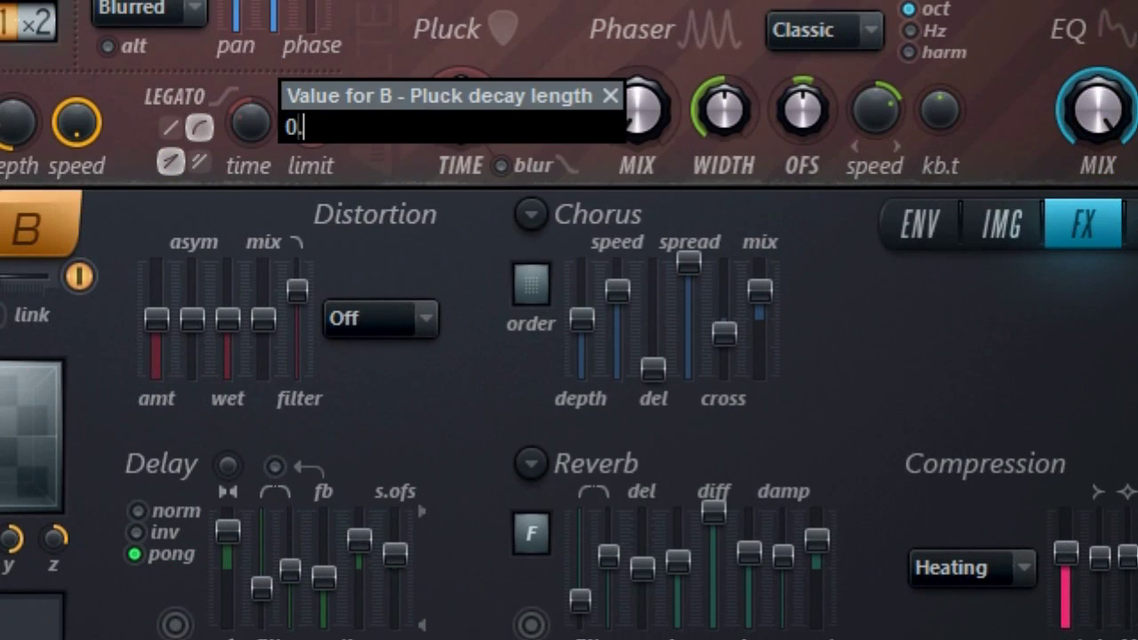
{"action": "key", "text": "Return"}
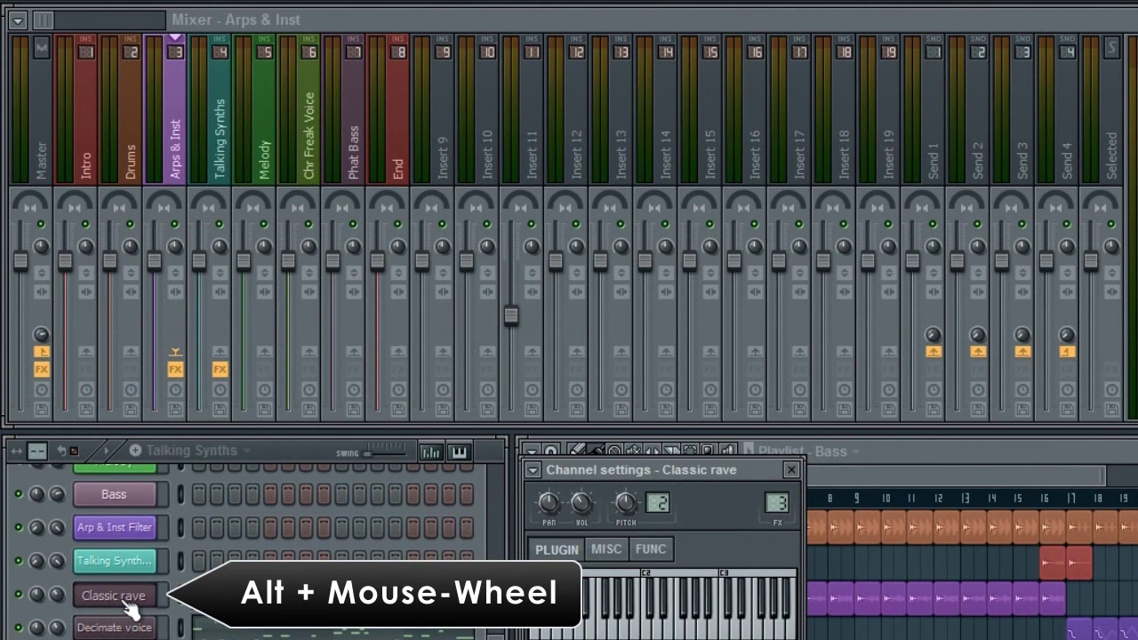
Reassign the Classic rave channel from the Arps & Inst mixer track to track 8, End.
{"action": "scroll", "coordinate": [129, 606], "scroll_direction": "down", "scroll_amount": 1}
{"action": "scroll", "coordinate": [129, 606], "scroll_direction": "up", "scroll_amount": 3}
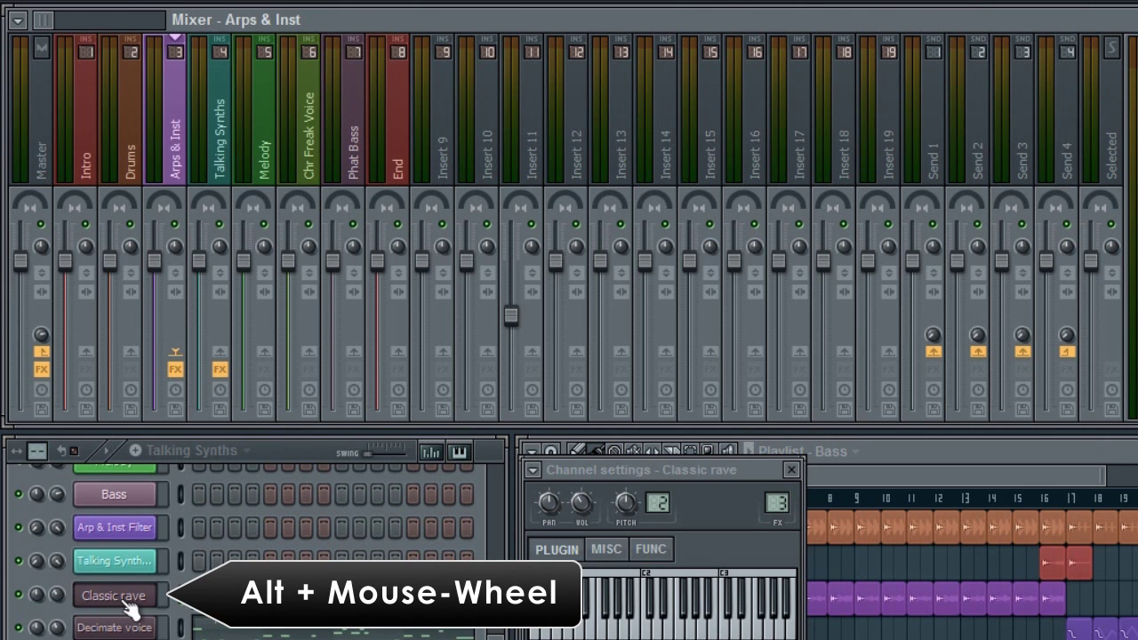
{"action": "scroll", "coordinate": [129, 606], "scroll_direction": "up", "scroll_amount": 5}
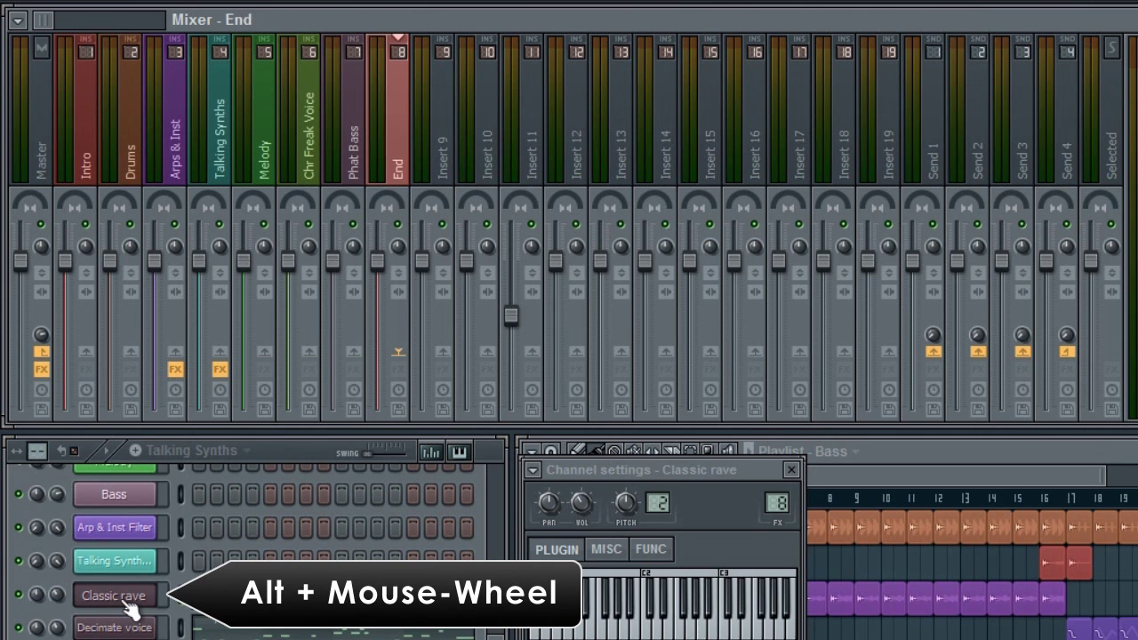
{"action": "scroll", "coordinate": [130, 609], "scroll_direction": "up", "scroll_amount": 2}
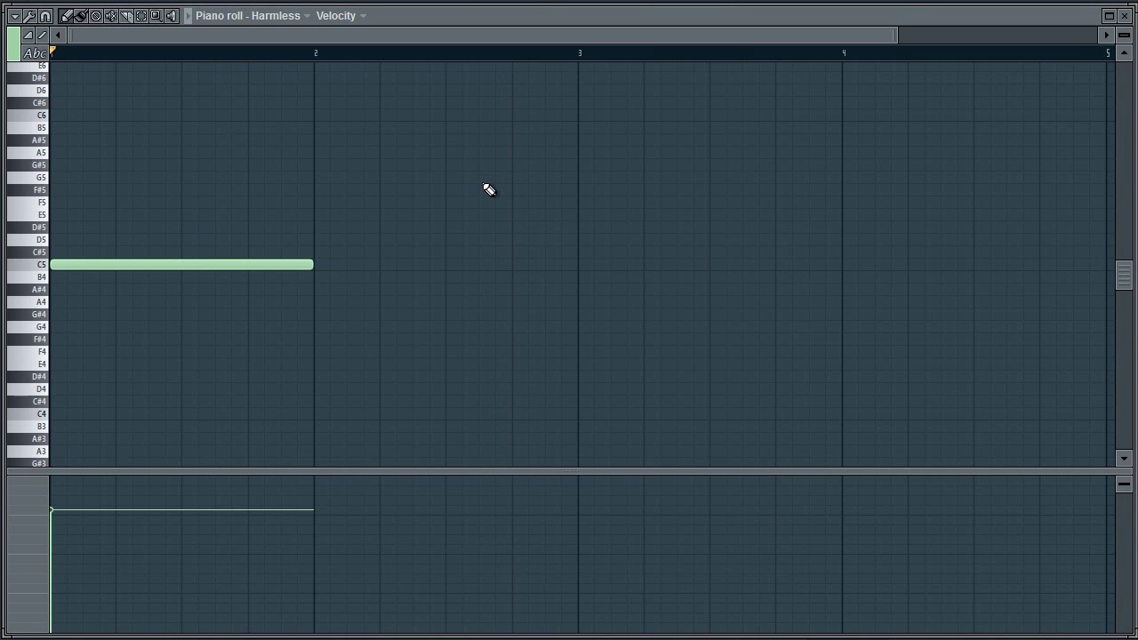
Cycle back and forth through the editing tools of the Harmless piano roll.
{"action": "right_click", "coordinate": [484, 189]}
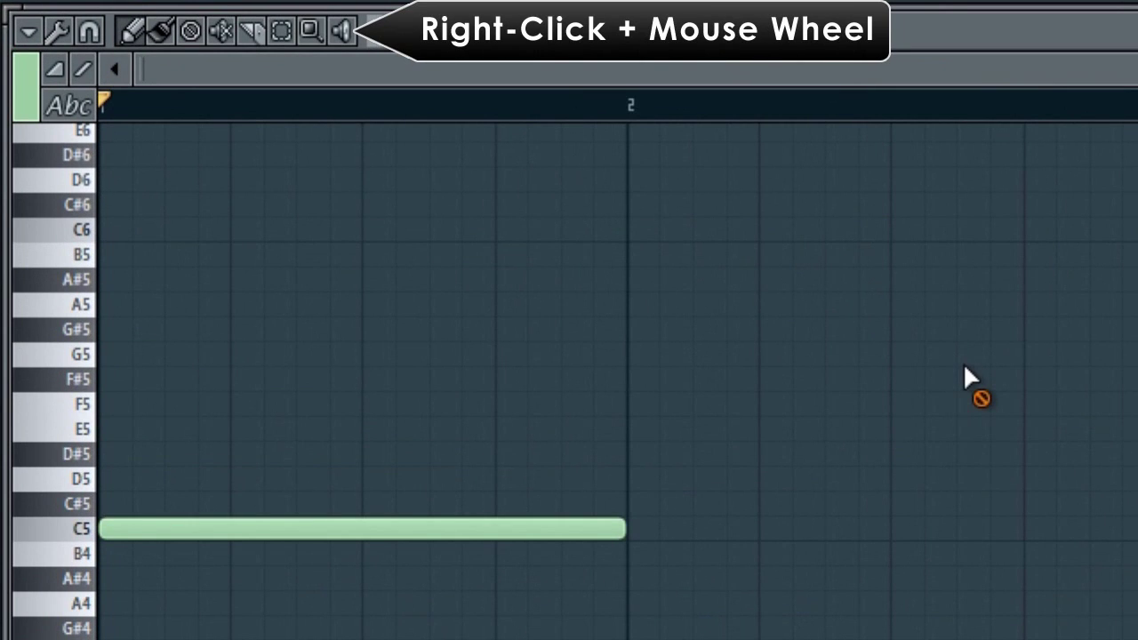
{"action": "scroll", "coordinate": [965, 368], "scroll_direction": "up", "scroll_amount": 2}
{"action": "scroll", "coordinate": [969, 373], "scroll_direction": "down", "scroll_amount": 2}
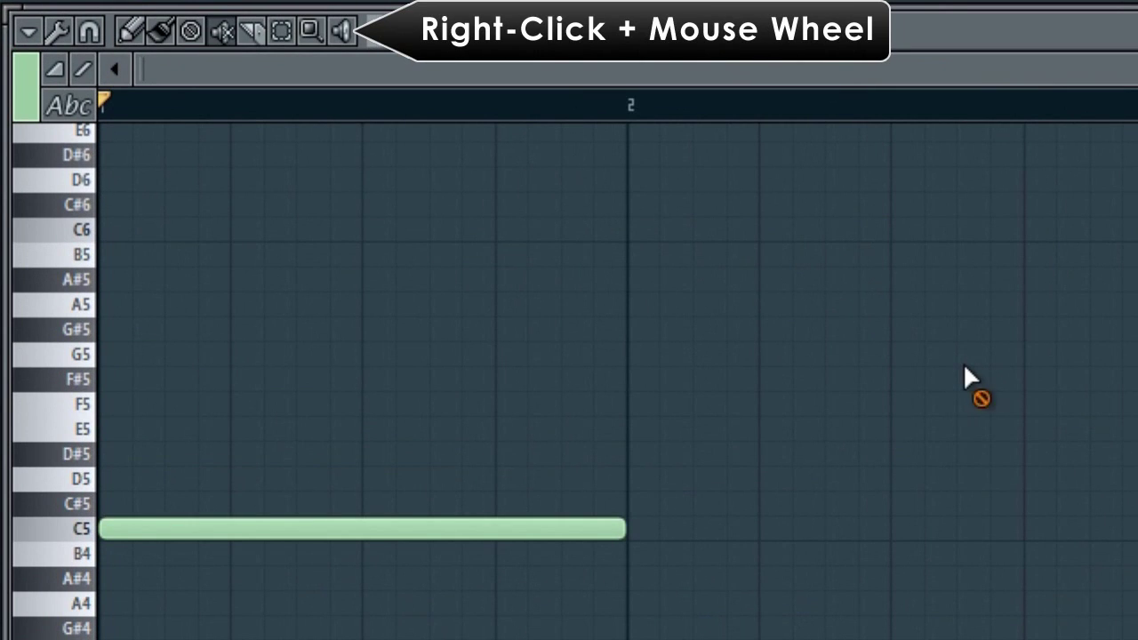
{"action": "scroll", "coordinate": [969, 374], "scroll_direction": "up", "scroll_amount": 2}
{"action": "scroll", "coordinate": [969, 368], "scroll_direction": "down", "scroll_amount": 2}
{"action": "scroll", "coordinate": [973, 378], "scroll_direction": "up", "scroll_amount": 3}
Paint a monophonic run of notes across bars 1 to 4 with the brush and bring them onto one pitch.
{"action": "mouse_move", "coordinate": [306, 264]}
{"action": "left_mouse_down"}
{"action": "mouse_move", "coordinate": [178, 262]}
{"action": "mouse_move", "coordinate": [414, 251]}
{"action": "mouse_move", "coordinate": [480, 200]}
{"action": "mouse_move", "coordinate": [619, 286]}
{"action": "mouse_move", "coordinate": [708, 287]}
{"action": "mouse_move", "coordinate": [650, 294]}
{"action": "mouse_move", "coordinate": [785, 312]}
{"action": "mouse_move", "coordinate": [970, 274]}
{"action": "mouse_move", "coordinate": [1023, 300]}
{"action": "mouse_move", "coordinate": [1060, 276]}
{"action": "left_mouse_up"}
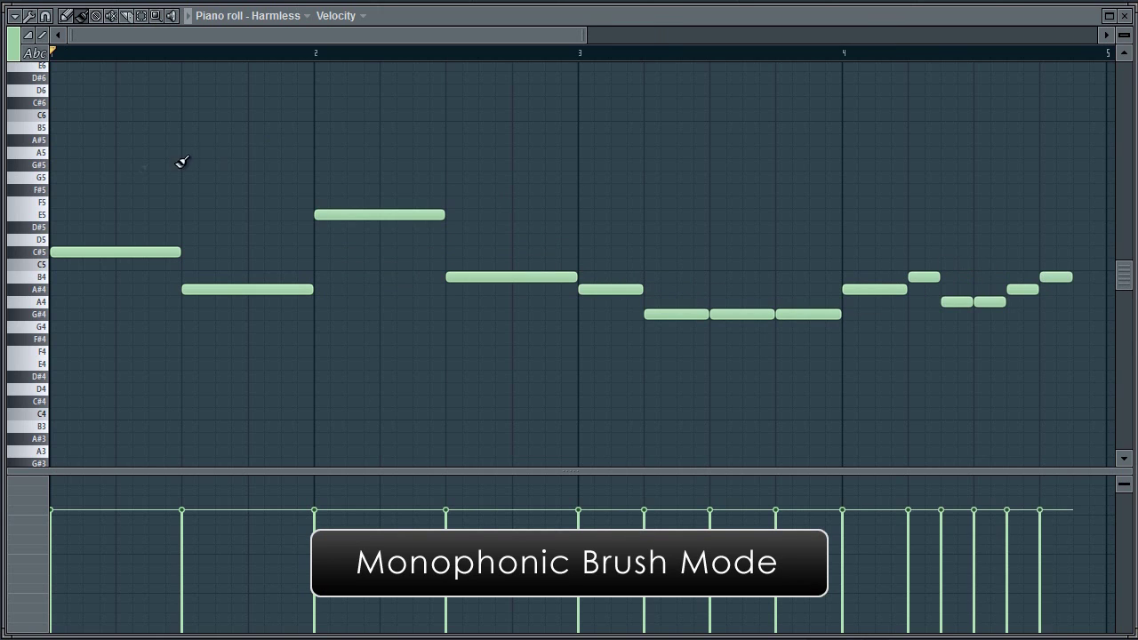
{"action": "left_click_drag", "start_coordinate": [60, 175], "coordinate": [1075, 182]}
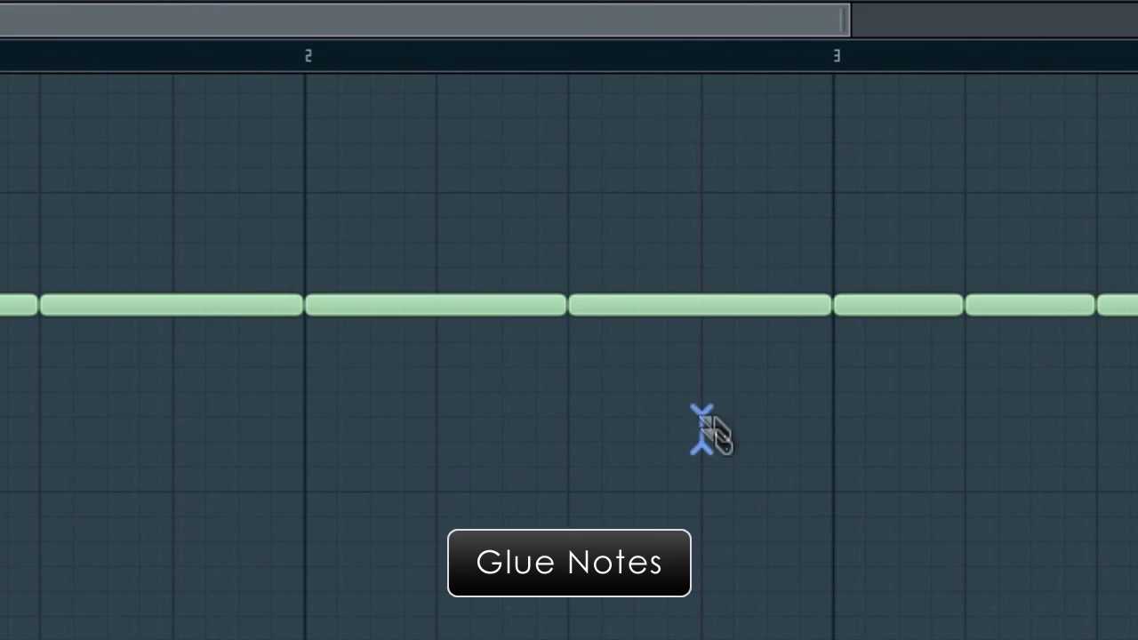
Slice the note before bar 3 in half, glue its halves back together and glue the first two notes of bar 3.
{"action": "left_click_drag", "start_coordinate": [701, 432], "coordinate": [714, 323]}
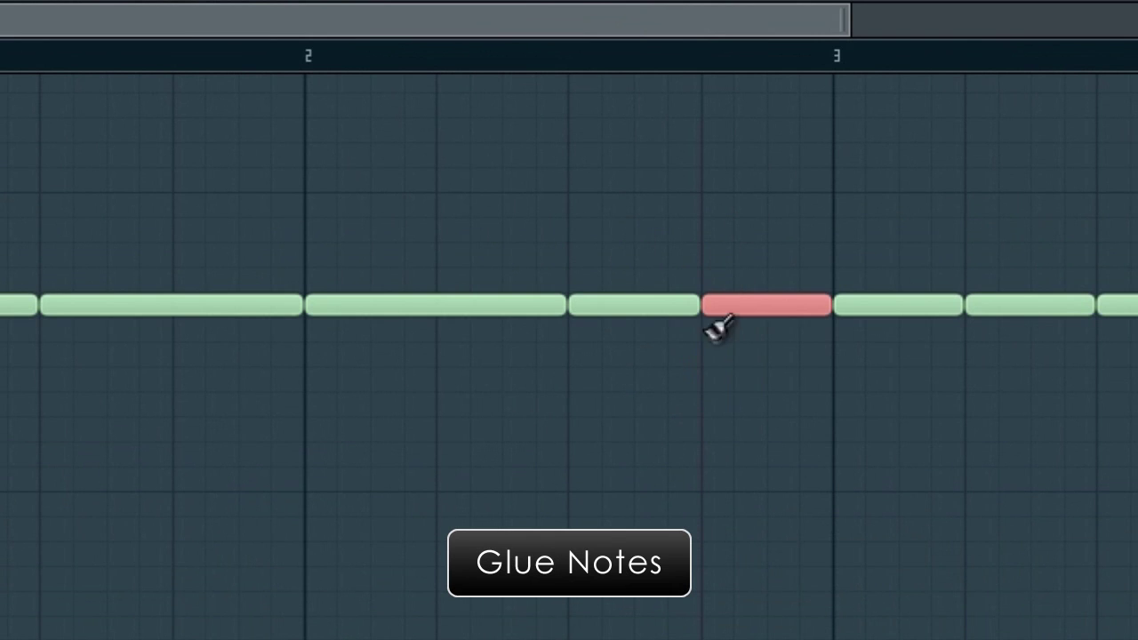
{"action": "key", "text": "ctrl+g"}
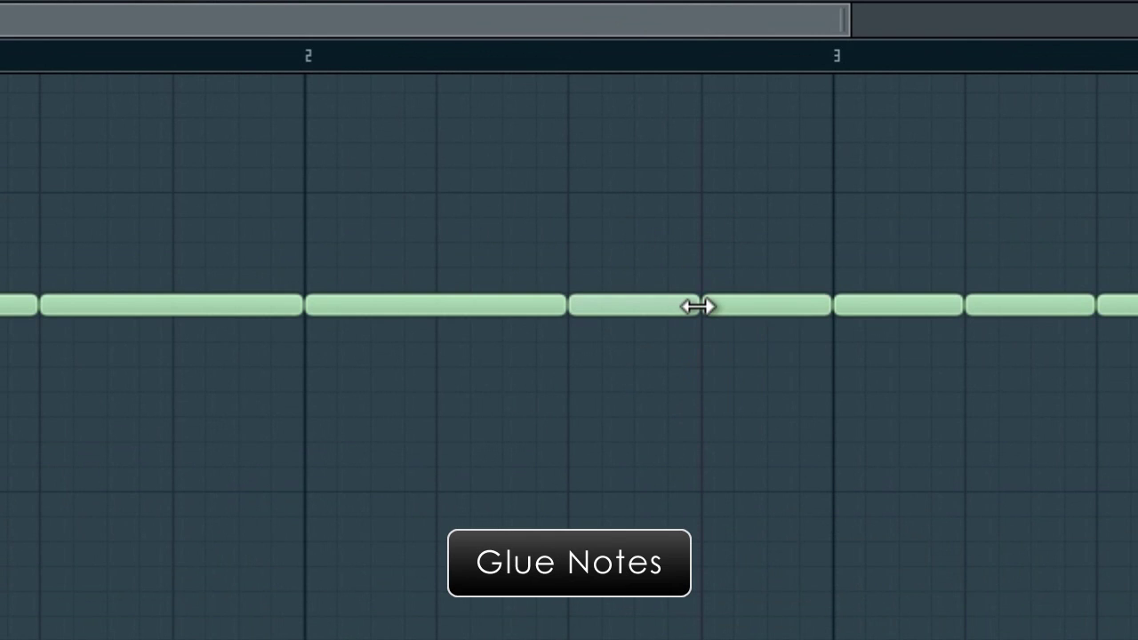
{"action": "left_click", "coordinate": [697, 305]}
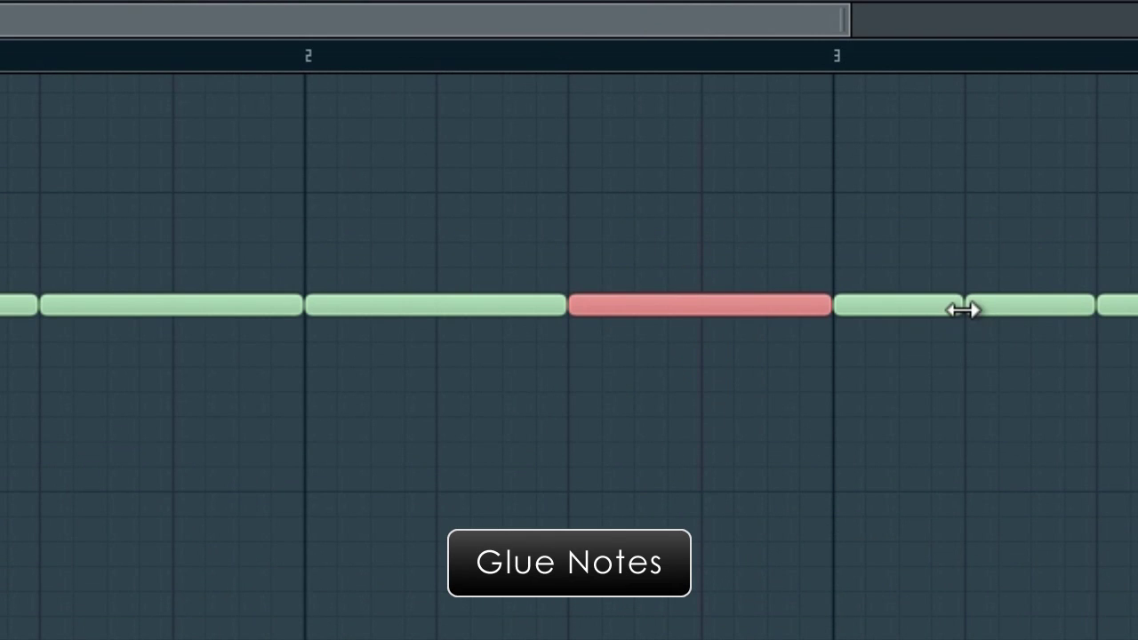
{"action": "key", "text": "ctrl+d"}
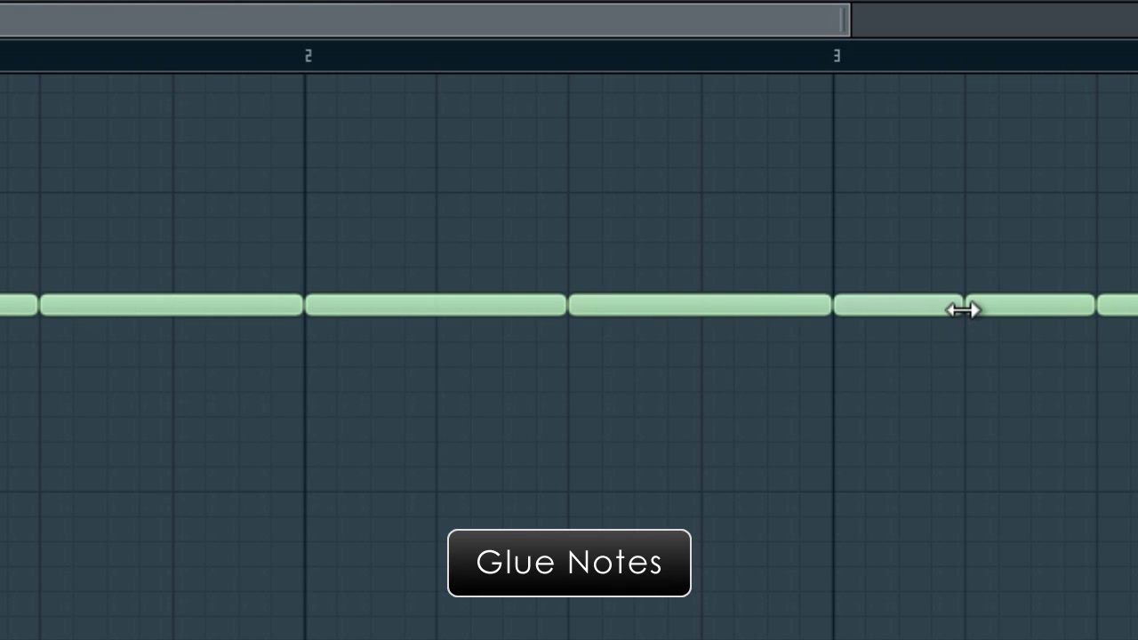
{"action": "left_click", "coordinate": [962, 309]}
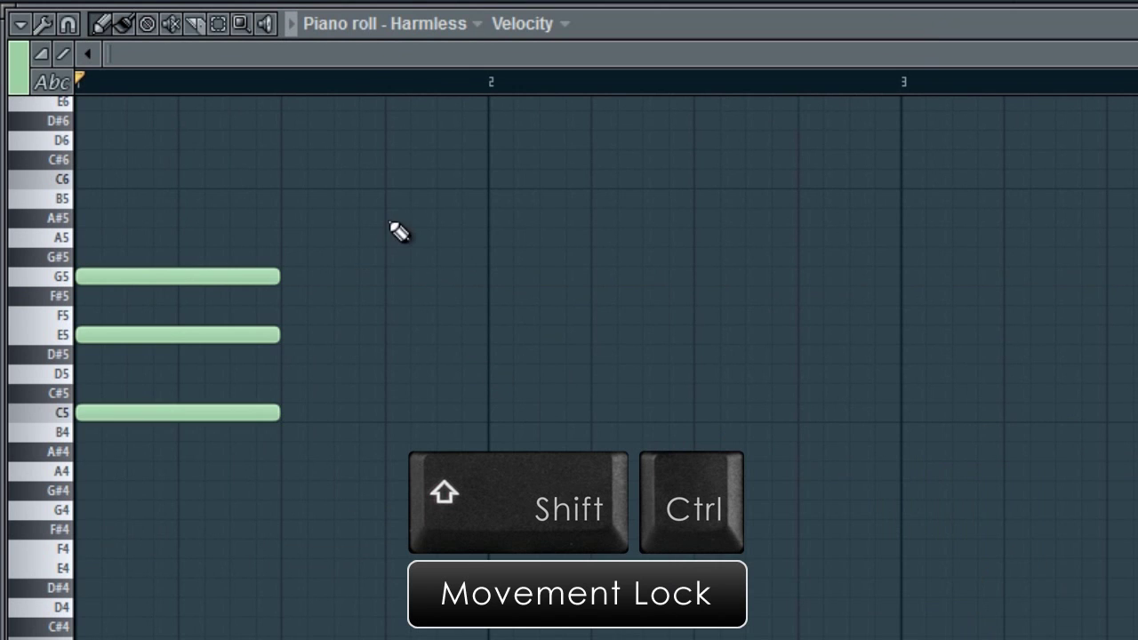
Duplicate the C5, E5 and G5 chord toward bar 2 and move the copy with movement locked to one axis at a time.
{"action": "left_click_drag", "start_coordinate": [386, 210], "coordinate": [146, 484]}
{"action": "left_click_drag", "start_coordinate": [216, 334], "coordinate": [501, 359]}
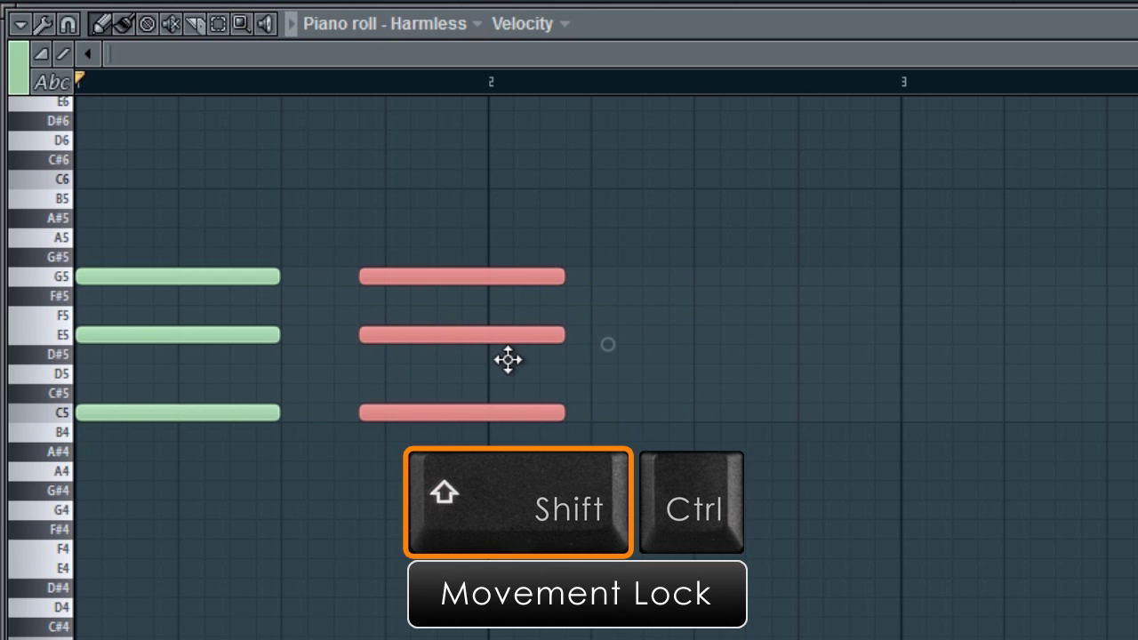
{"action": "left_click_drag", "start_coordinate": [507, 359], "coordinate": [493, 318]}
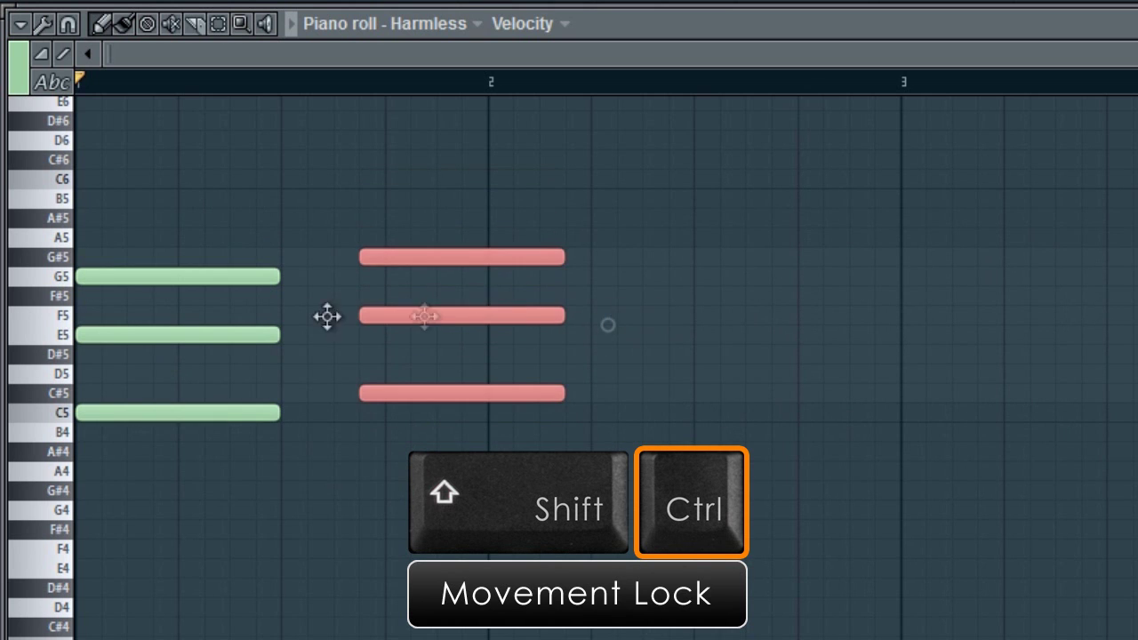
{"action": "key", "text": "ctrl+z"}
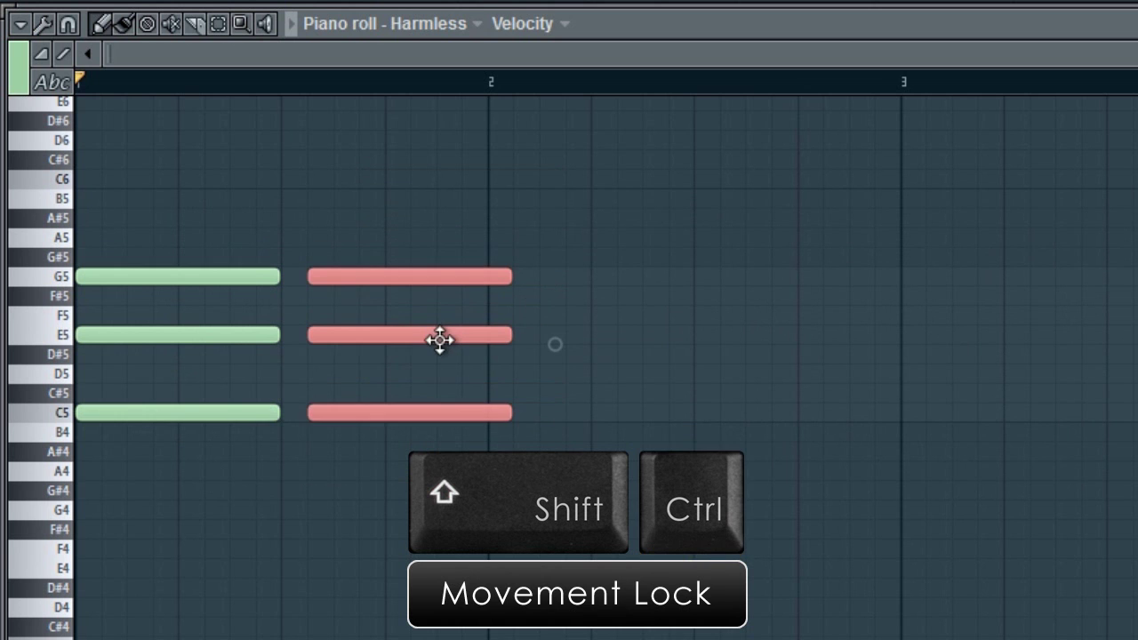
{"action": "left_click_drag", "start_coordinate": [439, 340], "coordinate": [426, 315]}
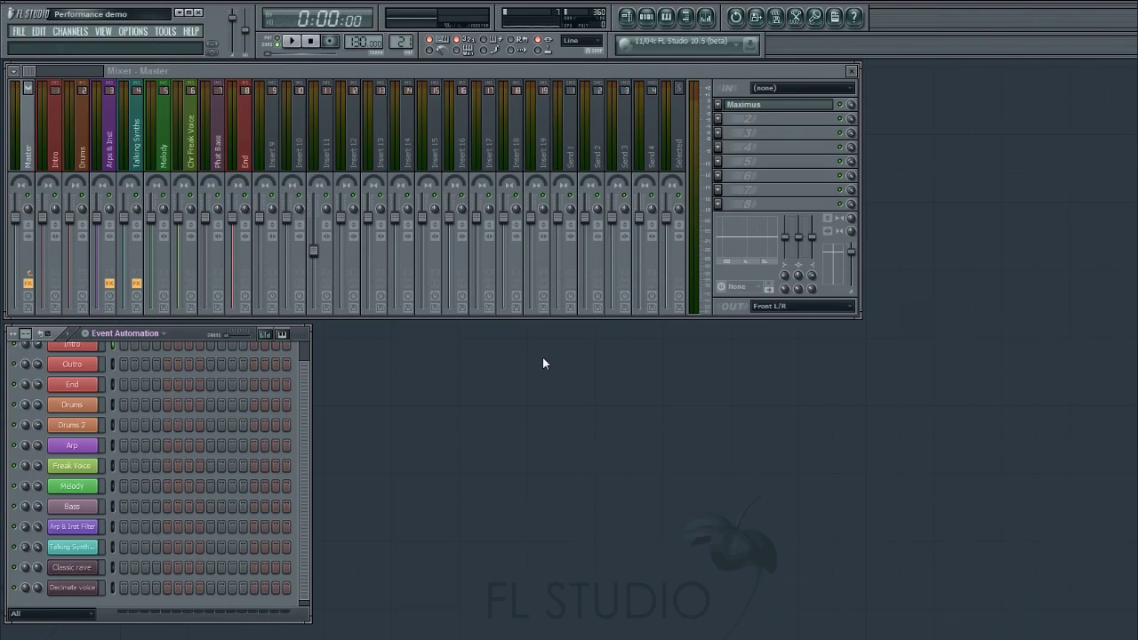
Open the Plugin Picker and search for harmor.
{"action": "key", "text": "F8"}
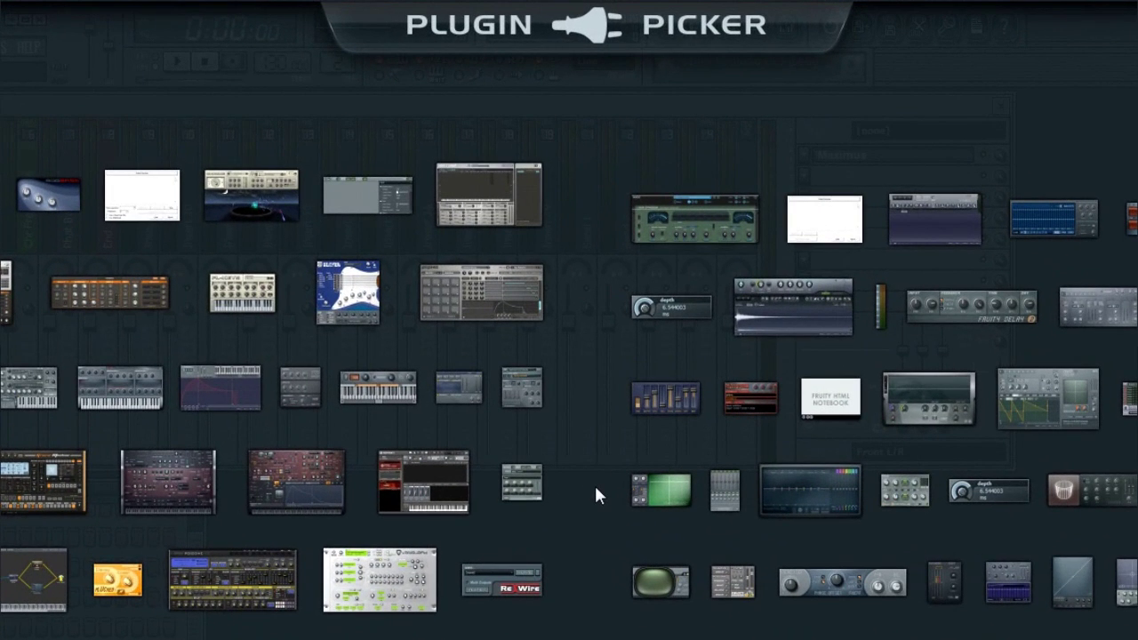
{"action": "type", "text": "harm"}
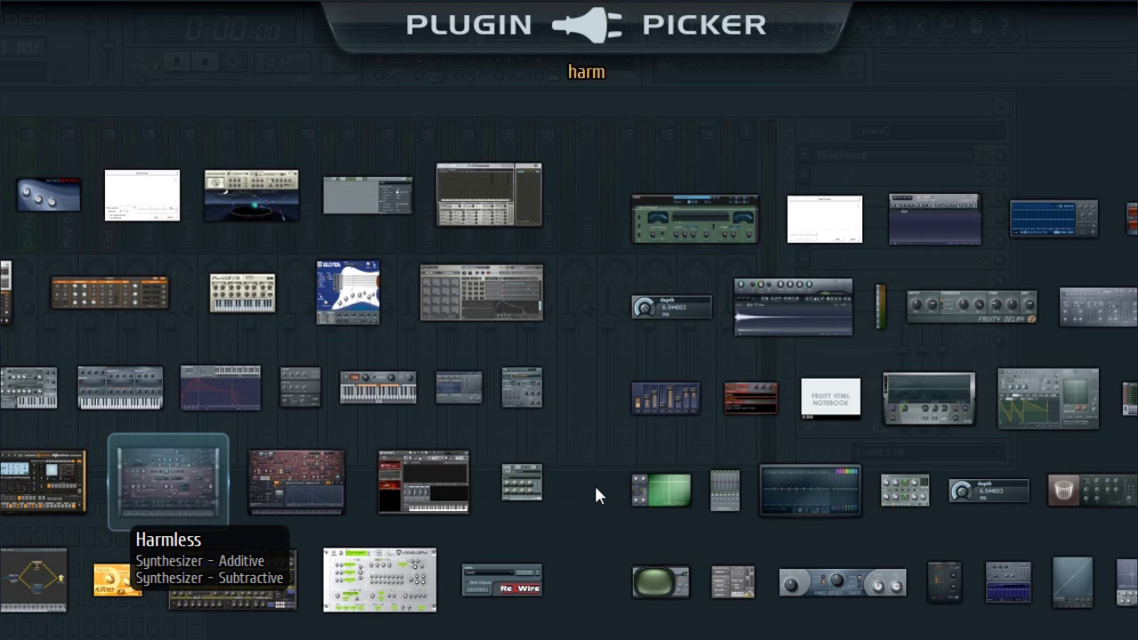
{"action": "type", "text": "or"}
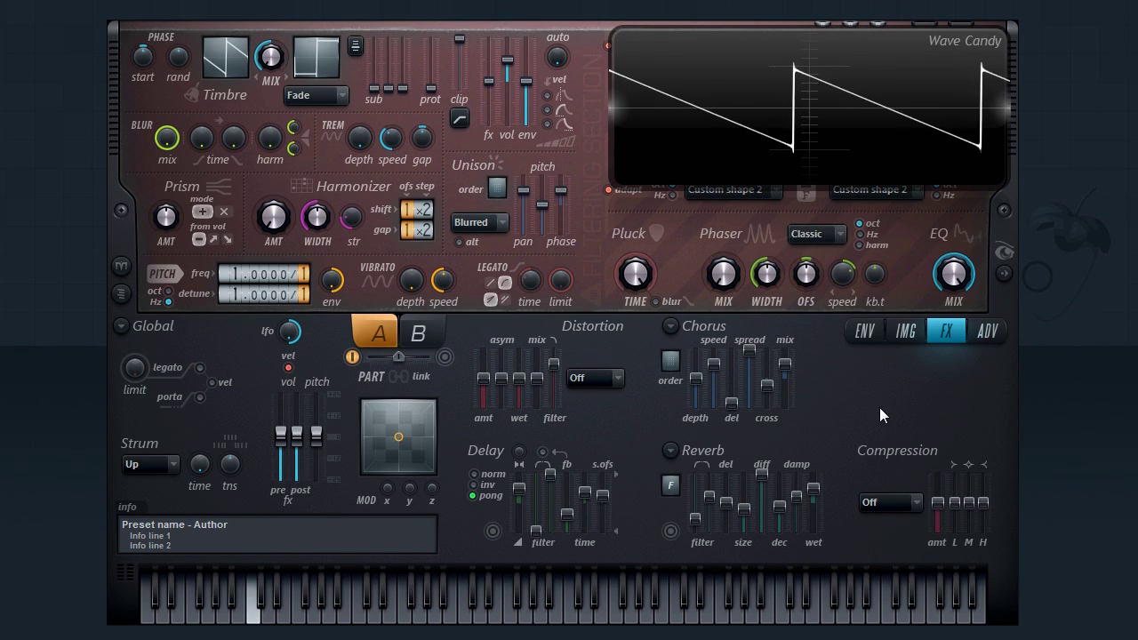
Try the Sincrush and Bitcrush distortion types in Harmor, adjusting the distortion amount for each.
{"action": "left_click", "coordinate": [618, 378]}
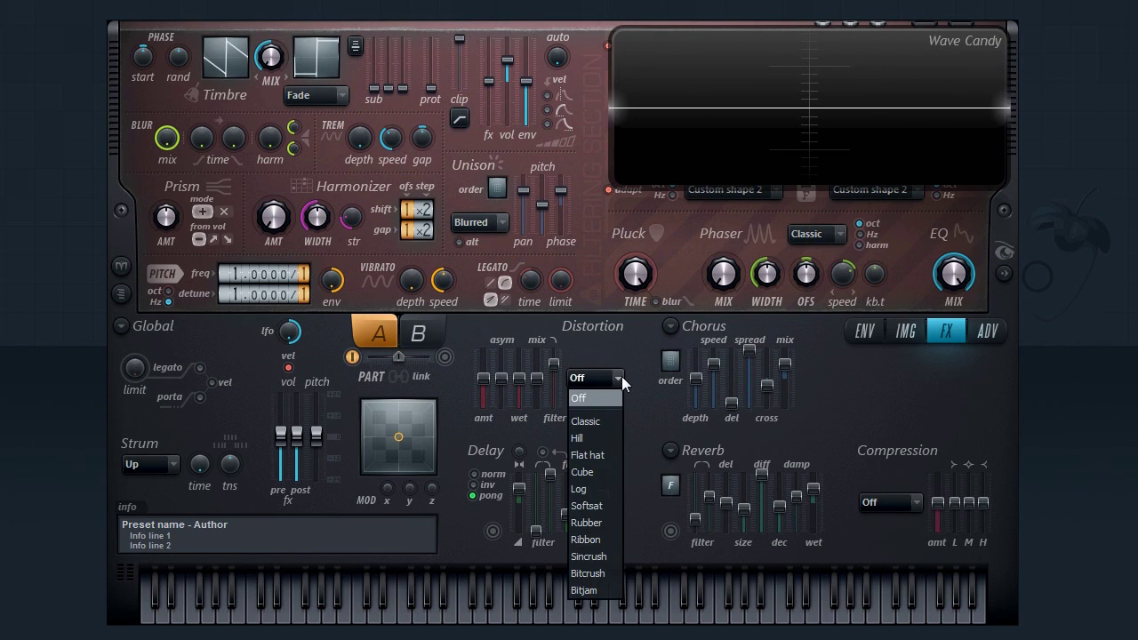
{"action": "left_click", "coordinate": [599, 559]}
{"action": "mouse_move", "coordinate": [483, 375]}
{"action": "left_mouse_down"}
{"action": "mouse_move", "coordinate": [483, 358]}
{"action": "mouse_move", "coordinate": [482, 372]}
{"action": "left_mouse_up"}
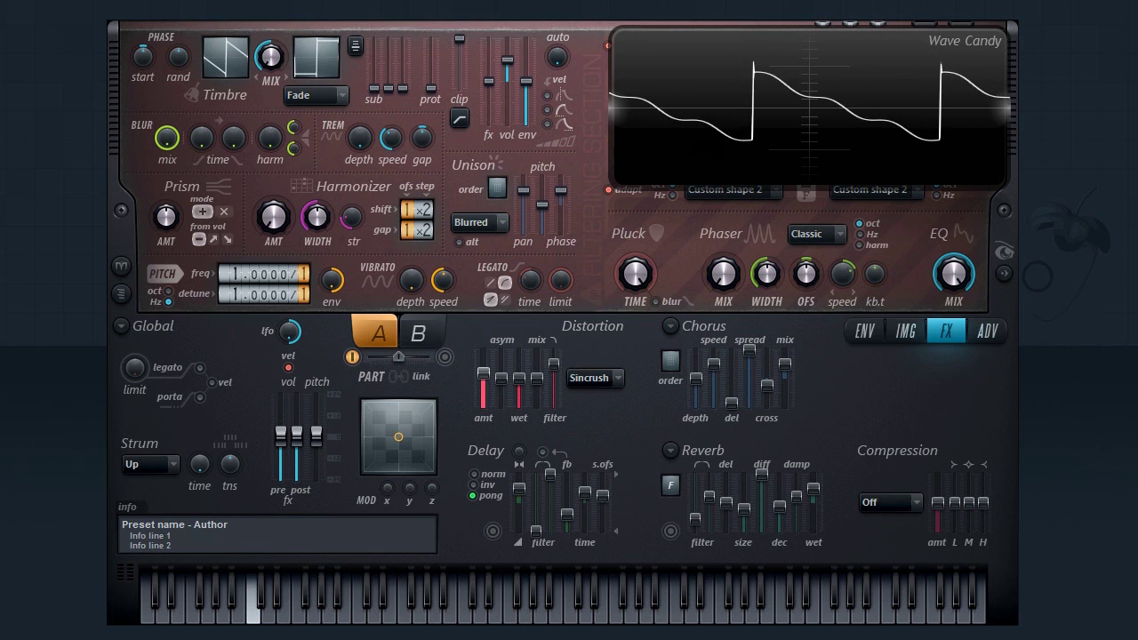
{"action": "left_click", "coordinate": [616, 378]}
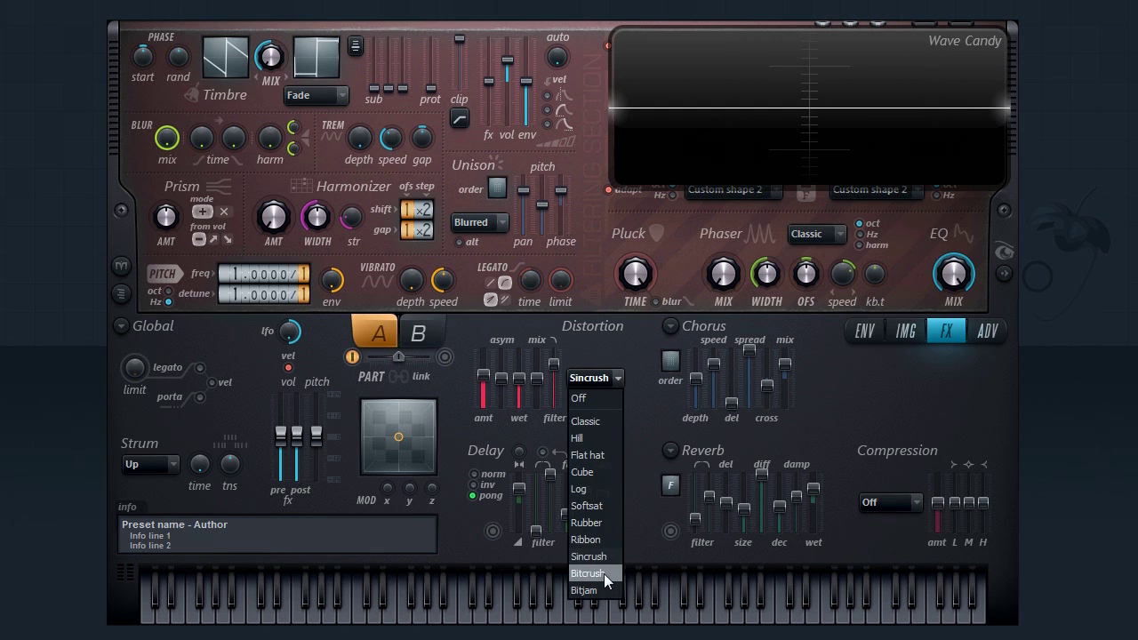
{"action": "left_click", "coordinate": [606, 571]}
{"action": "mouse_move", "coordinate": [482, 374]}
{"action": "left_mouse_down"}
{"action": "mouse_move", "coordinate": [482, 353]}
{"action": "mouse_move", "coordinate": [483, 372]}
{"action": "left_mouse_up"}
Set Harmor's distortion type to Bitjam and adjust the distortion amount.
{"action": "left_click", "coordinate": [618, 379]}
{"action": "key", "text": "Down"}
{"action": "left_click", "coordinate": [593, 591]}
{"action": "left_click_drag", "start_coordinate": [482, 372], "coordinate": [483, 359]}
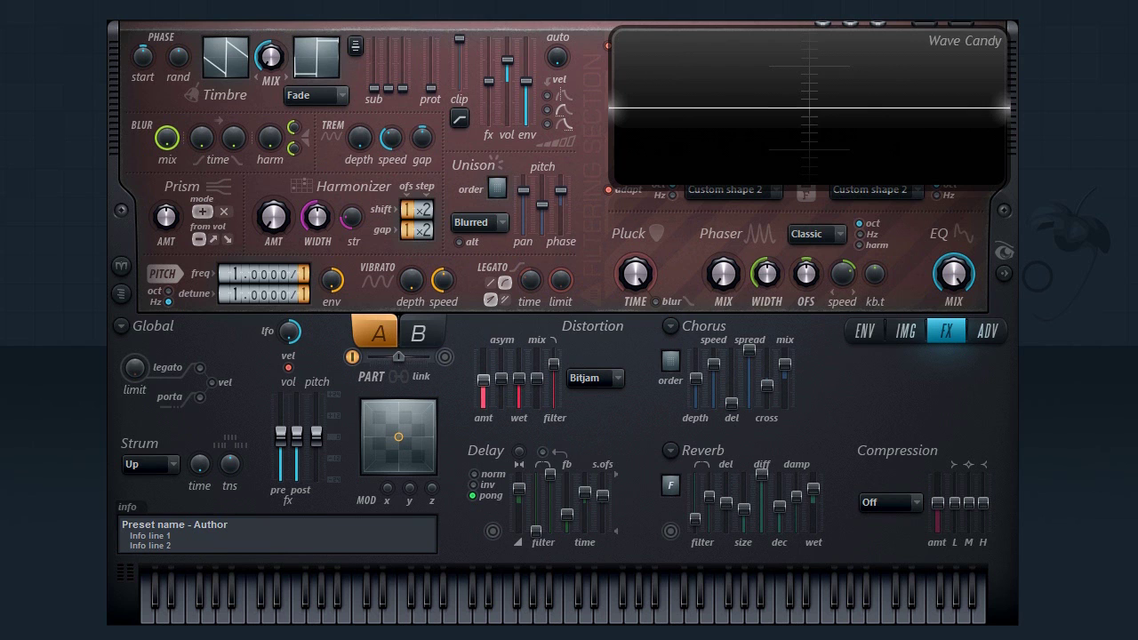
Try Harmor's legato by gliding across its keyboard, and play back the note sequence in the piano roll.
{"action": "left_click", "coordinate": [584, 310]}
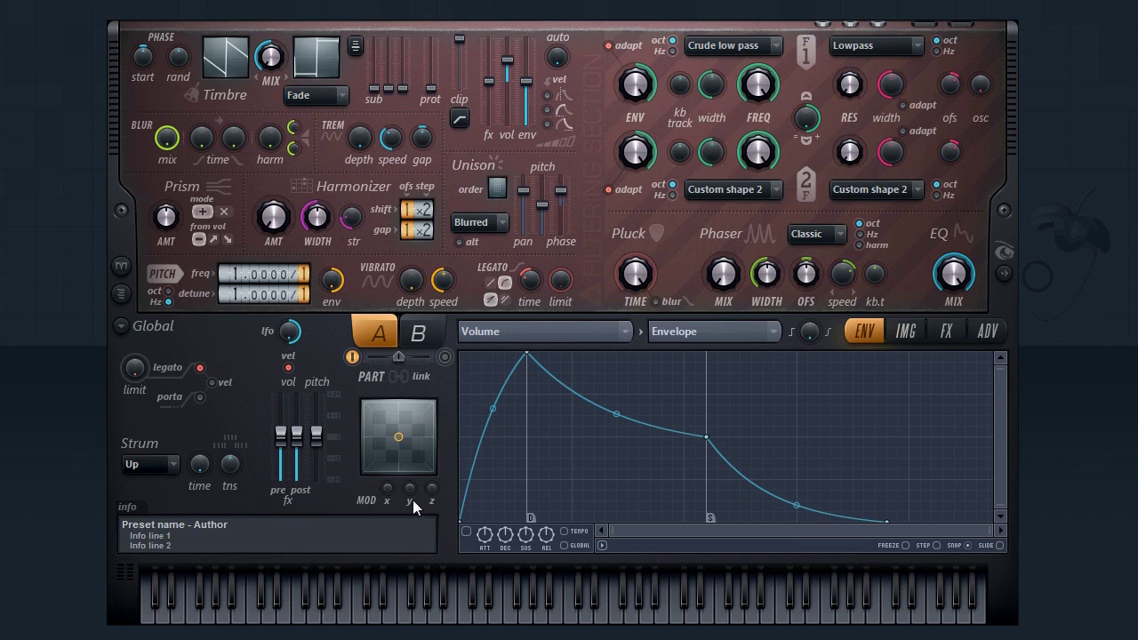
{"action": "left_click_drag", "start_coordinate": [364, 615], "coordinate": [455, 615]}
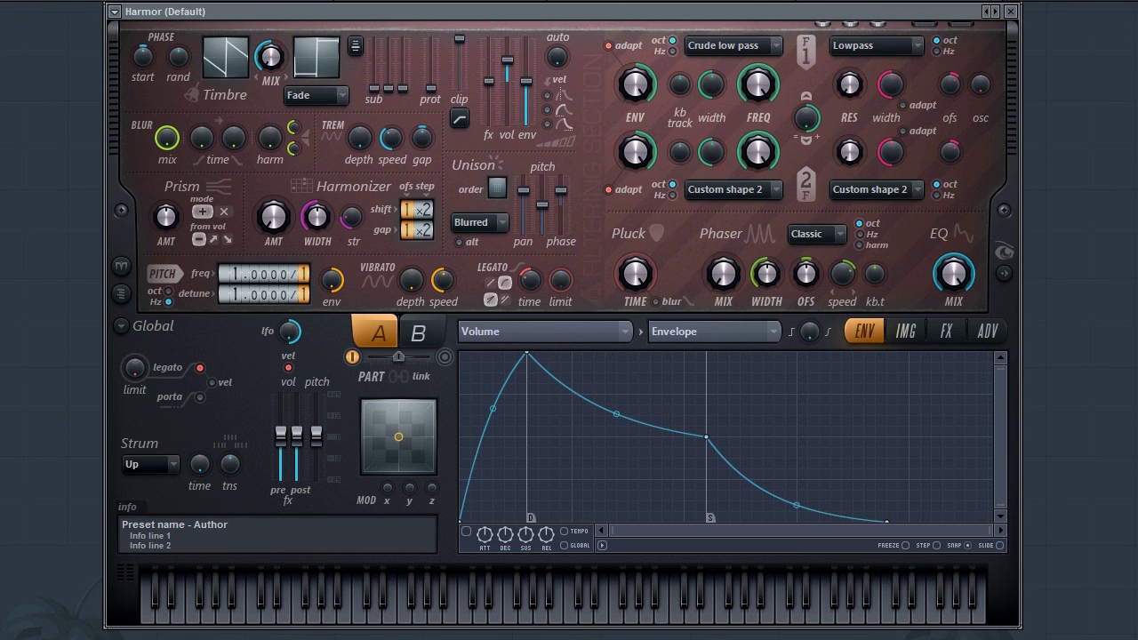
{"action": "key", "text": "F7"}
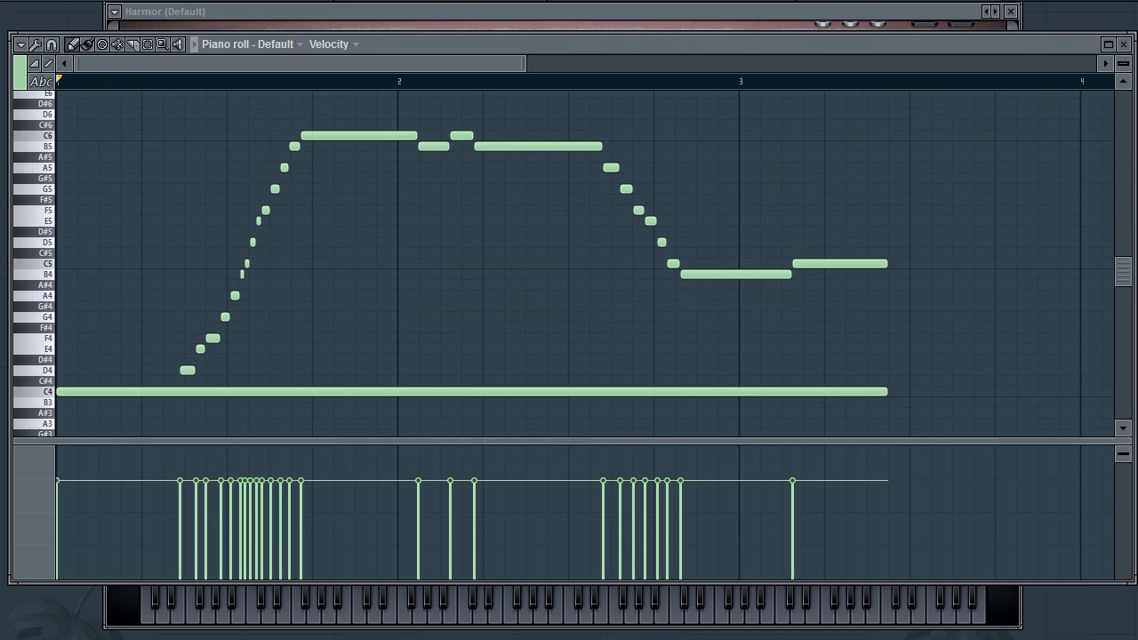
{"action": "key", "text": "space"}
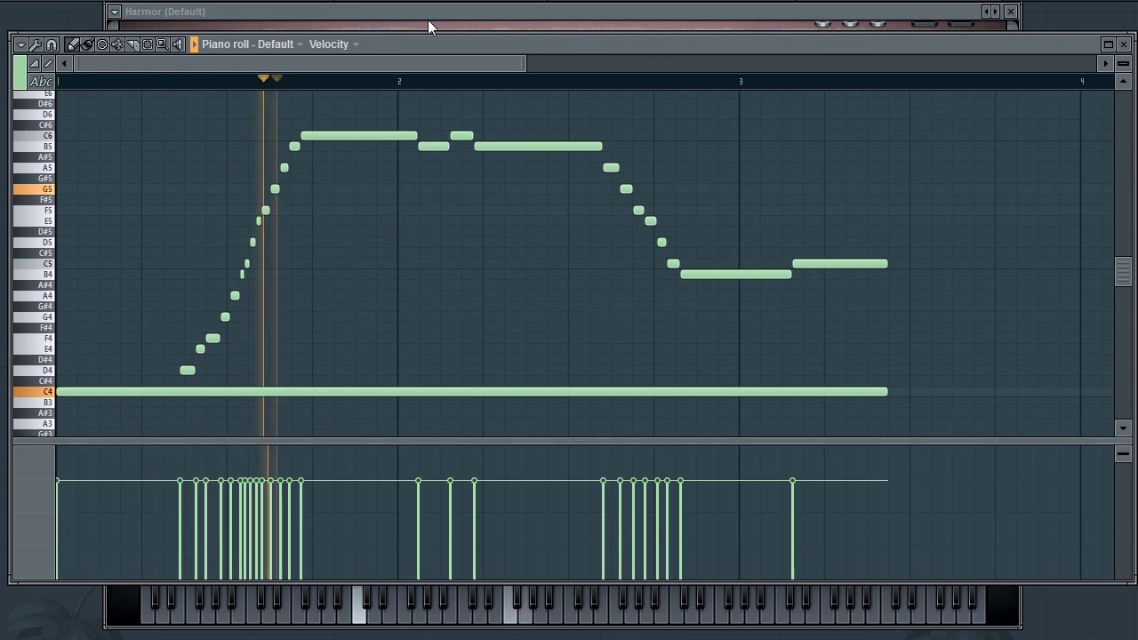